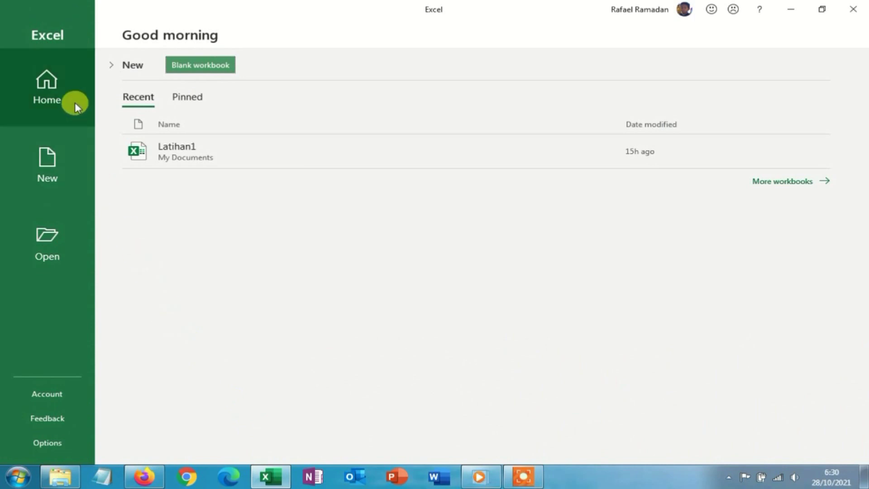
Create a new blank workbook.
left_click(66, 144)
left_click(192, 142)
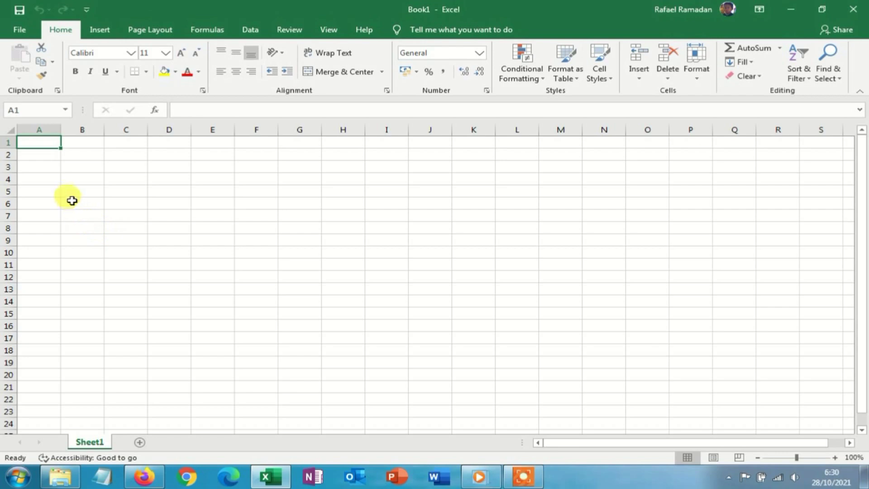
Enter three people's names in cells A3 to A5, one per row, and widen column A to fit them.
left_click(56, 167)
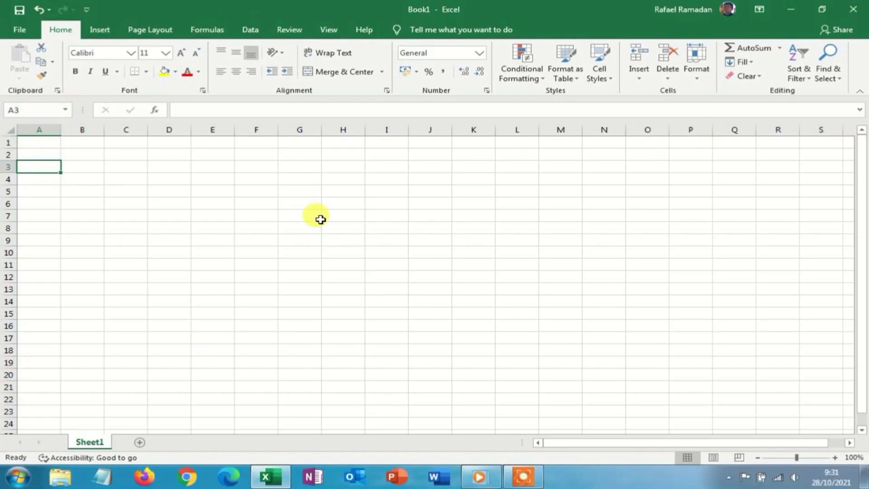
type("Agus")
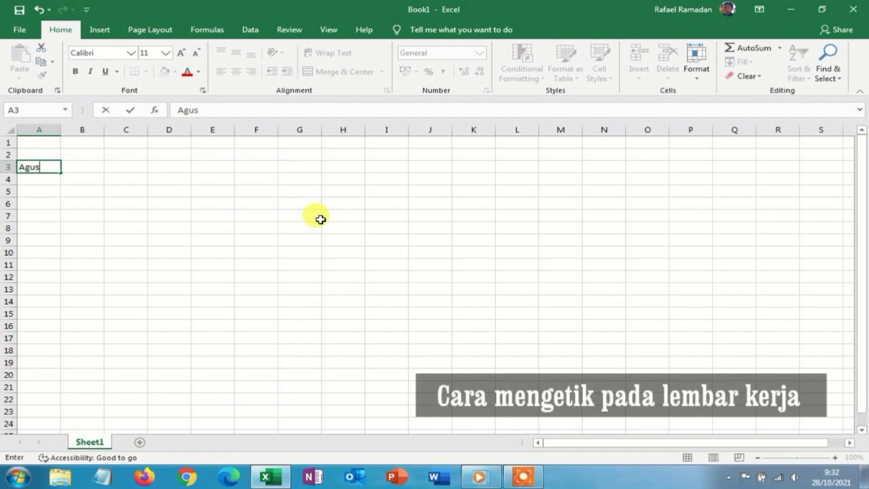
key("Return")
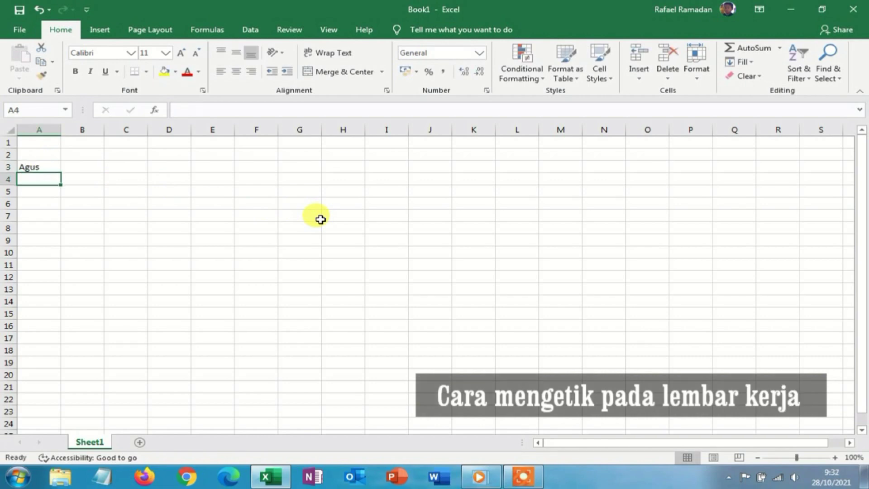
type("Junaidi")
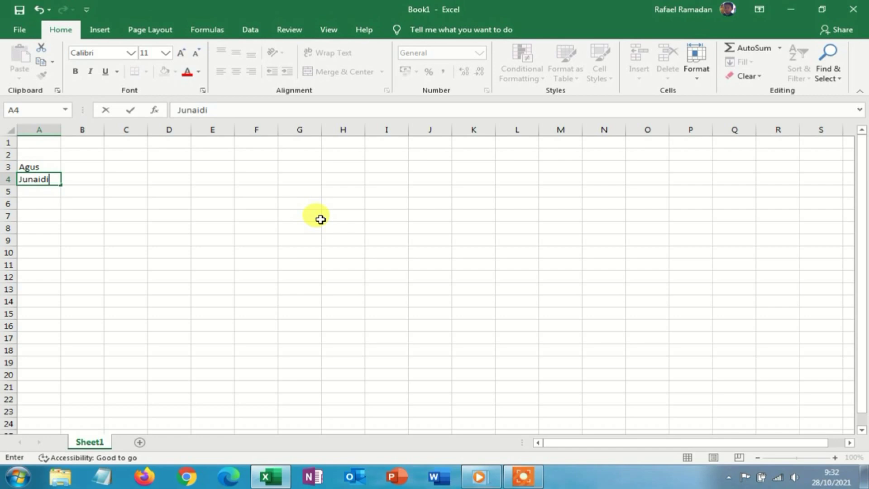
key("Return")
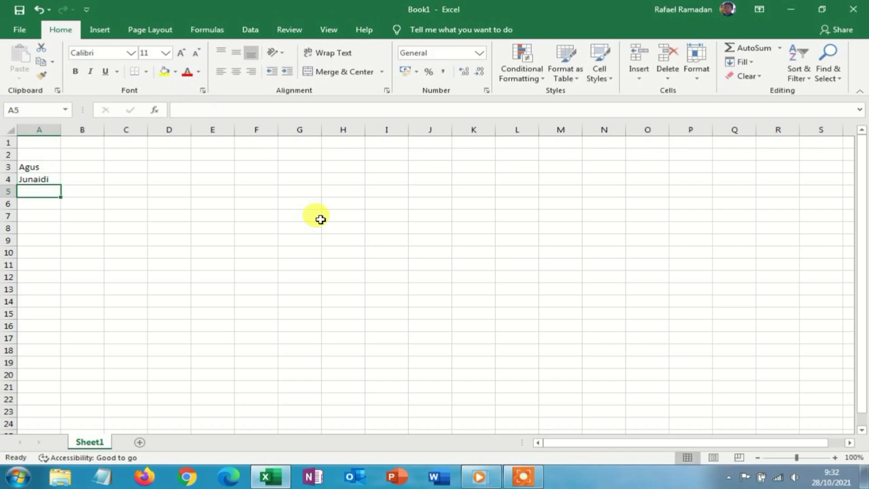
type("Wayan Janji")
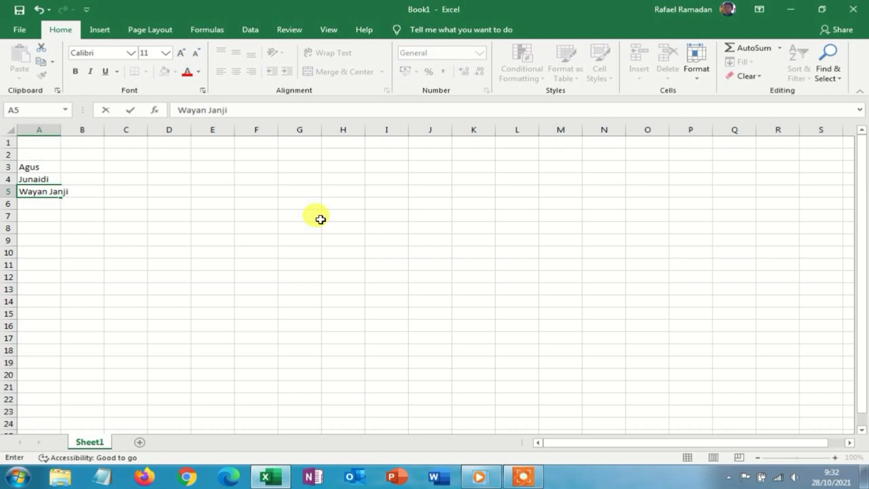
key("Return")
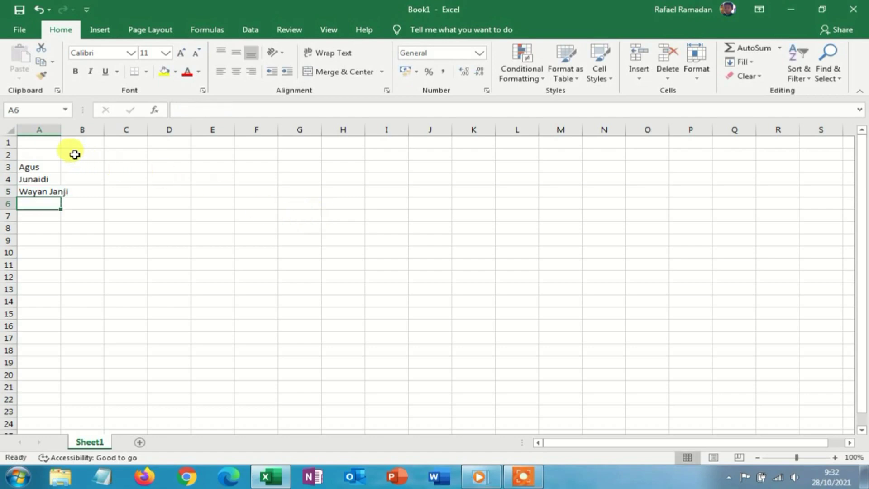
left_click_drag(62, 129, 83, 131)
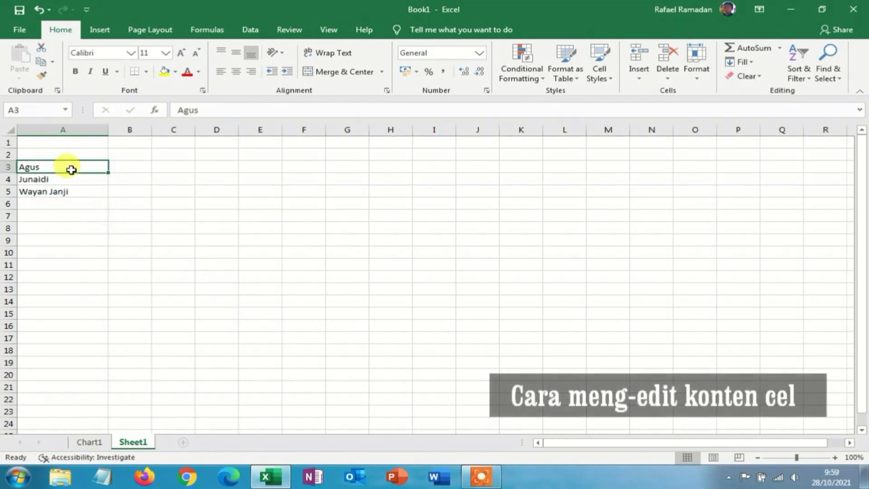
Edit cells A3 and A4 in place to add a surname after each first name.
double_click(72, 166)
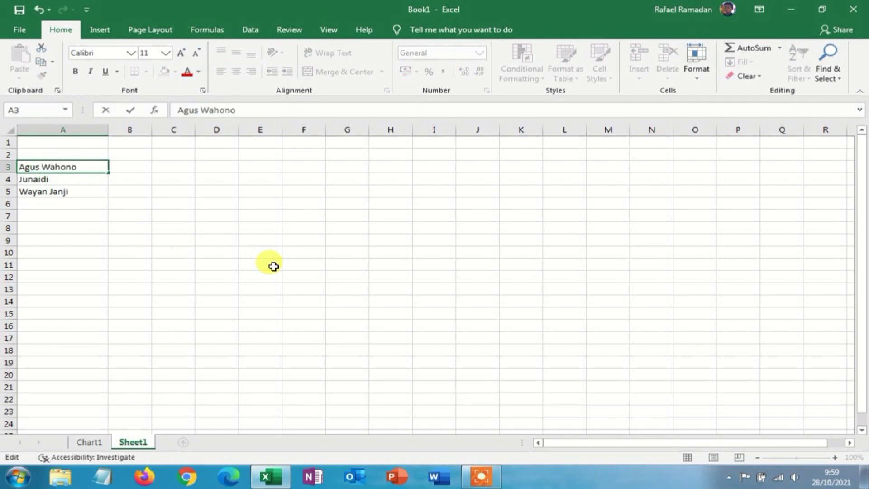
key("Return")
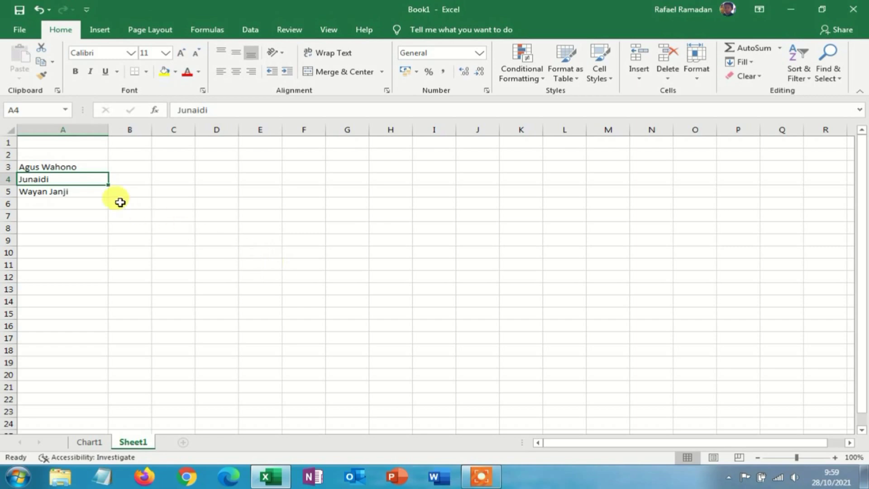
double_click(78, 178)
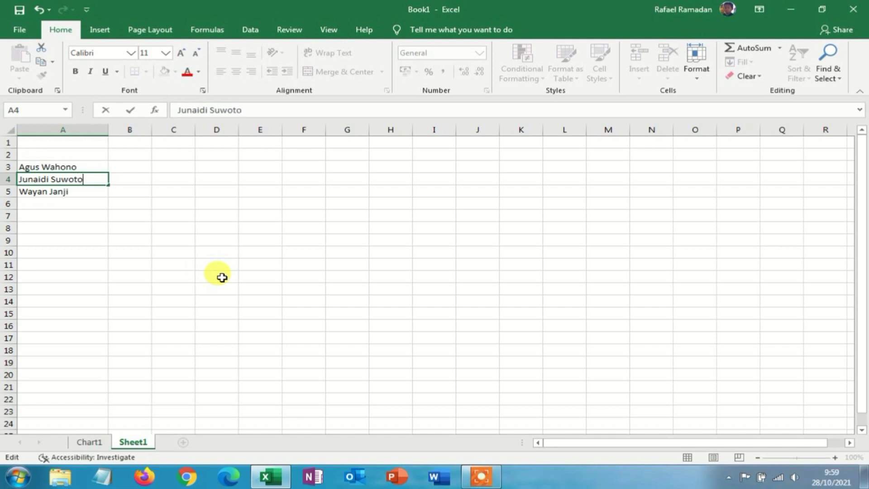
key("Return")
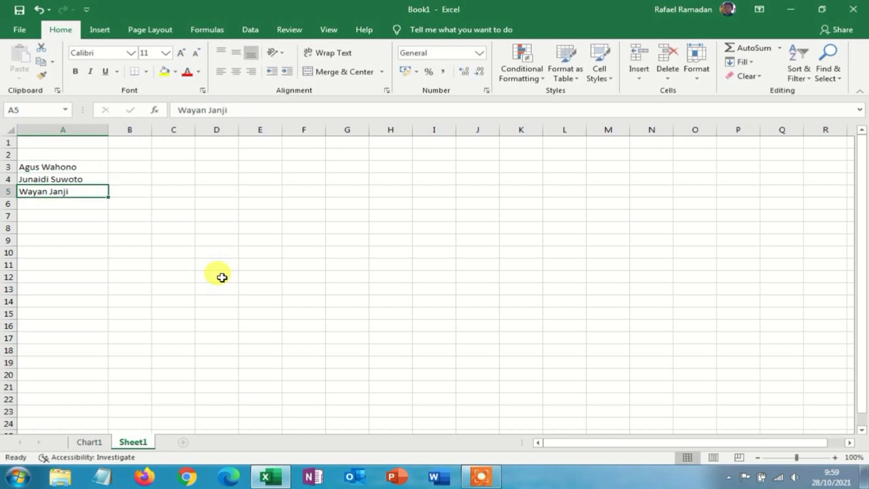
Delete the surnames from cells A3, A4 and A5, leaving only the first names.
left_click(85, 166)
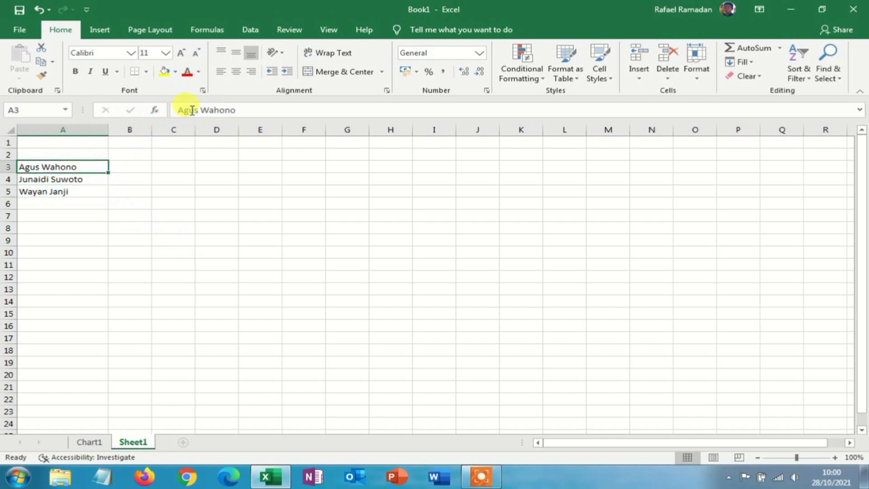
left_click_drag(201, 110, 276, 110)
key("BackSpace")
key("Return")
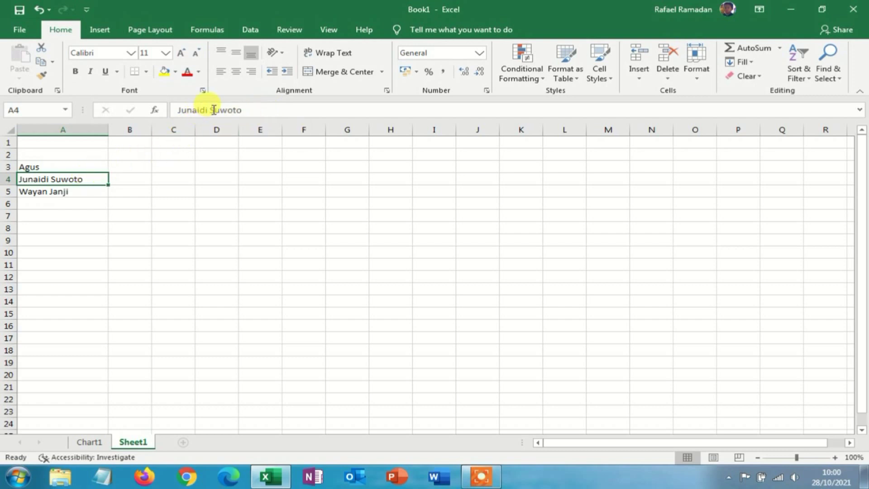
left_click_drag(210, 110, 283, 110)
key("BackSpace")
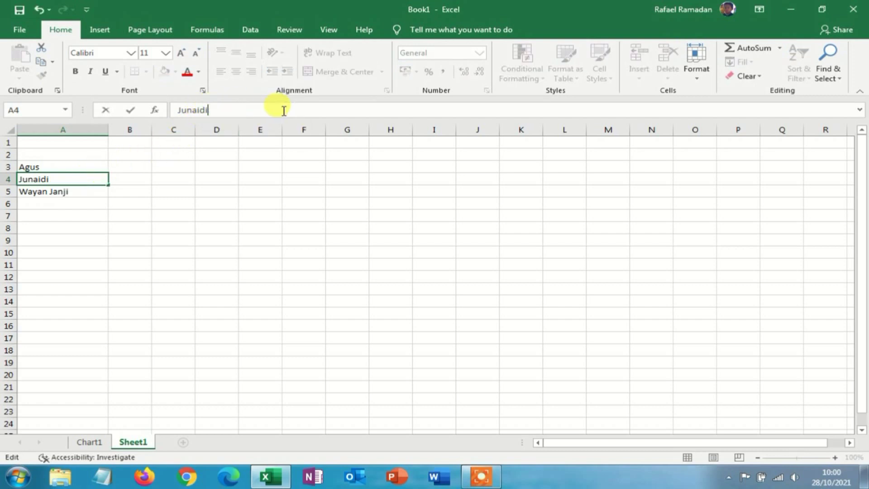
key("Return")
left_click_drag(206, 110, 251, 110)
key("BackSpace")
key("Return")
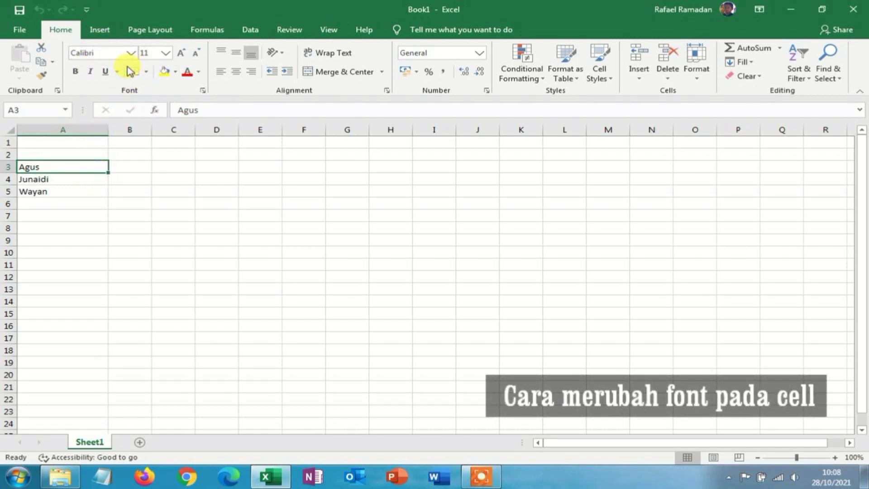
Set the font color of A3 to standard red and of A4:A5 to a darker green theme color.
left_click(197, 74)
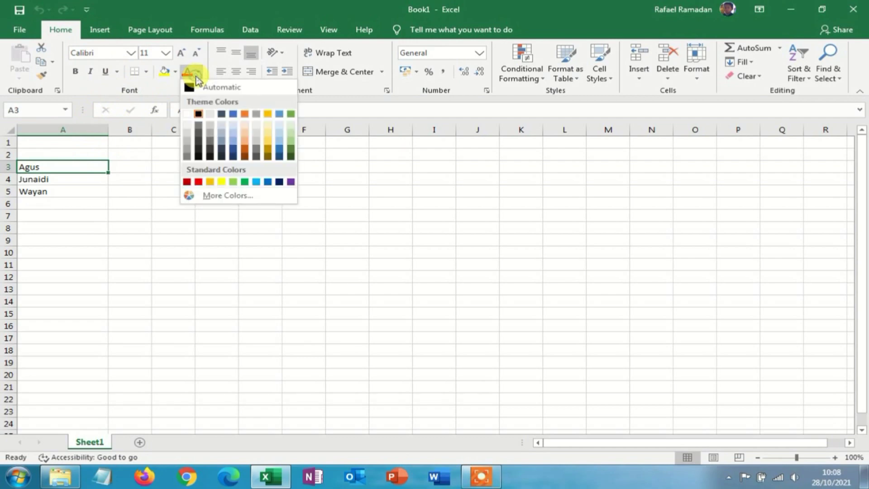
left_click(198, 182)
left_click_drag(85, 179, 82, 192)
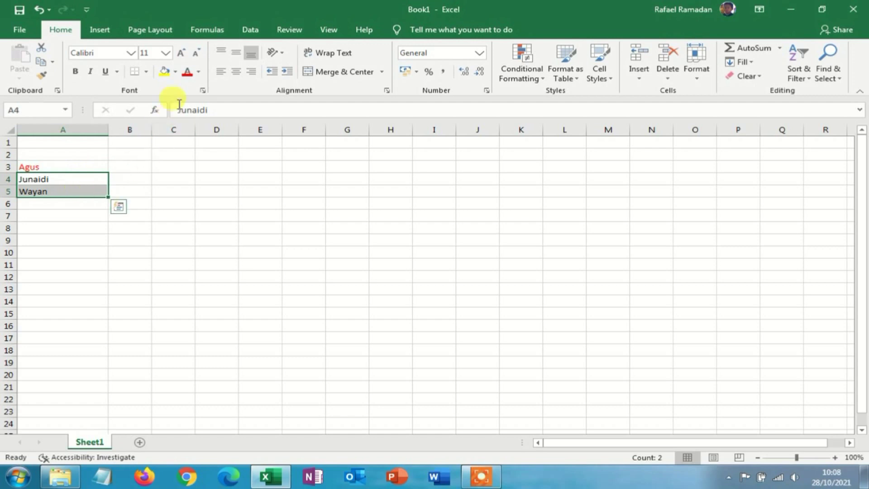
left_click(199, 74)
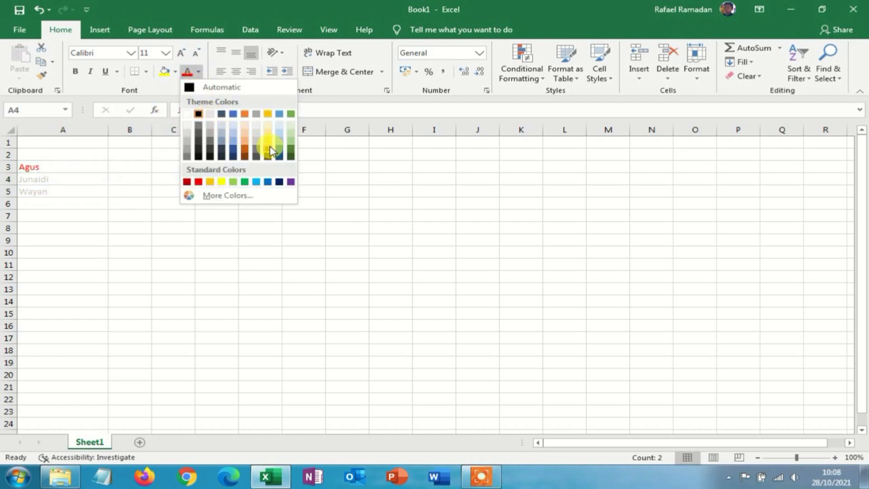
left_click(290, 154)
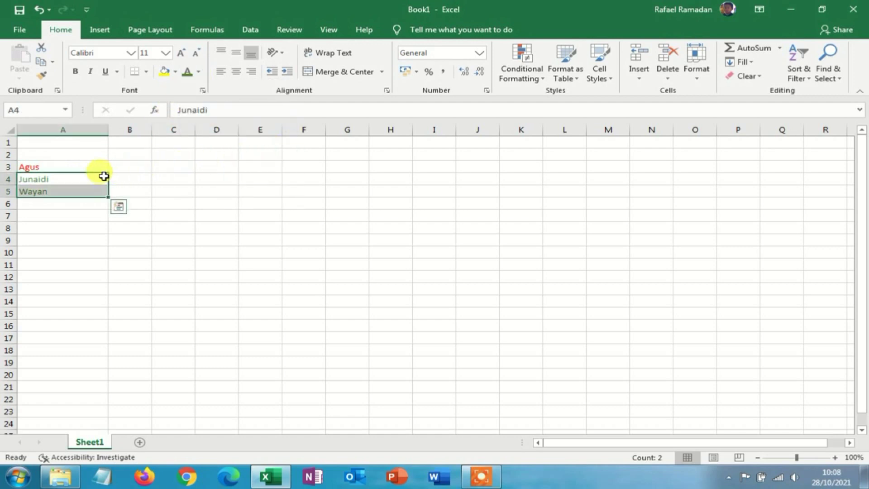
Set the font color of cells A3:A5 to Automatic.
left_click_drag(81, 166, 80, 190)
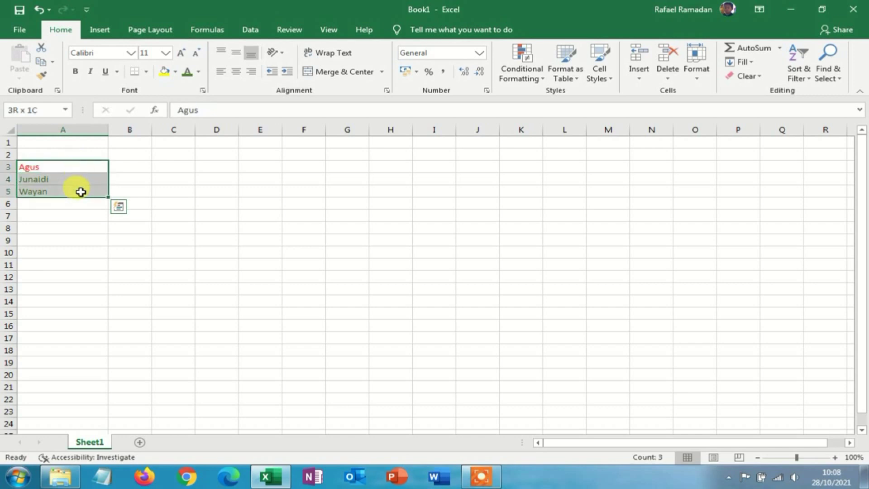
left_click(201, 75)
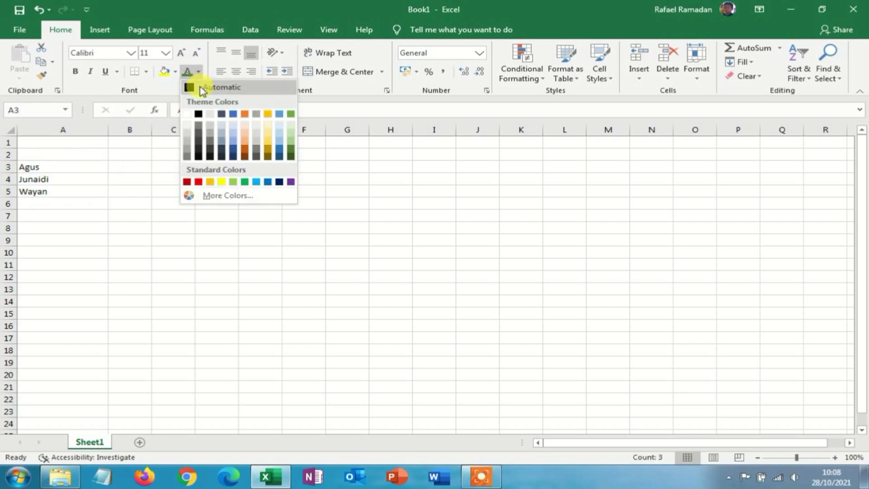
left_click(196, 85)
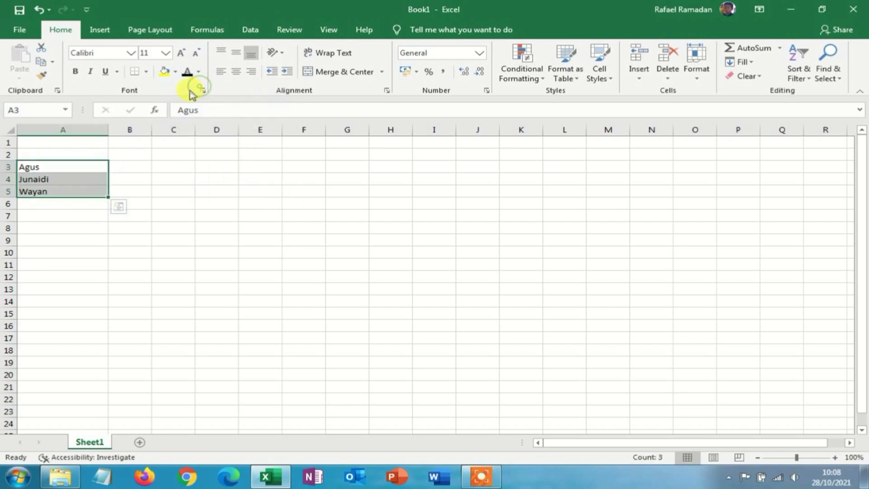
Change the font of cells A3:A5 to Adobe Devanagari at size 16.
left_click(131, 53)
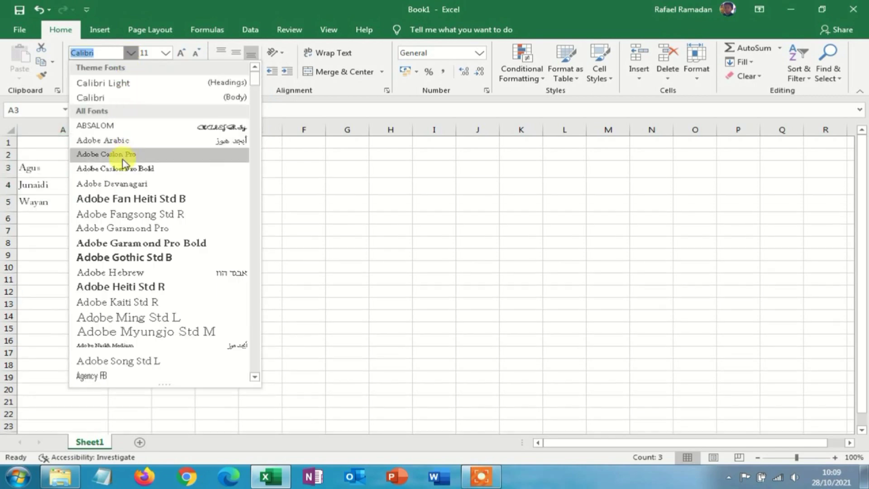
left_click(123, 184)
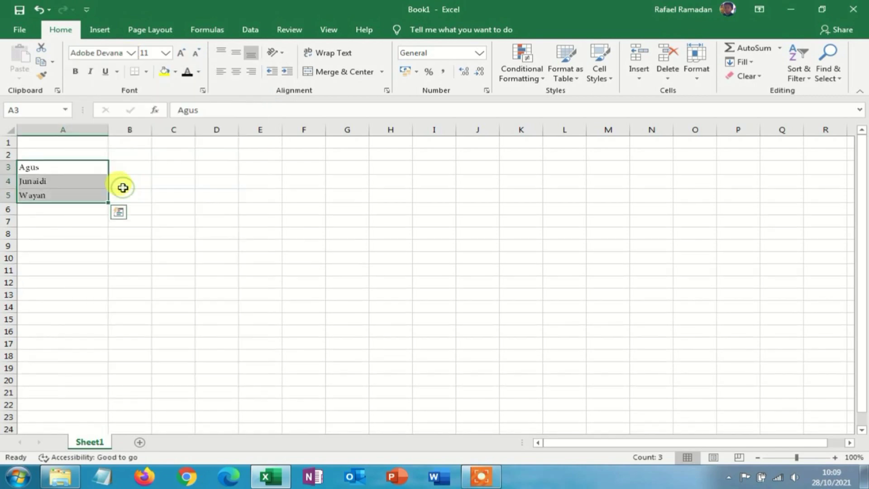
left_click(165, 54)
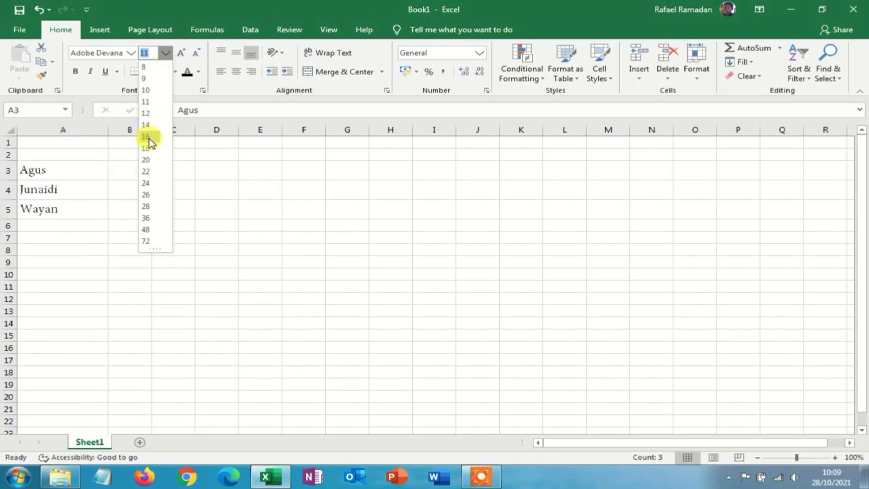
left_click(146, 137)
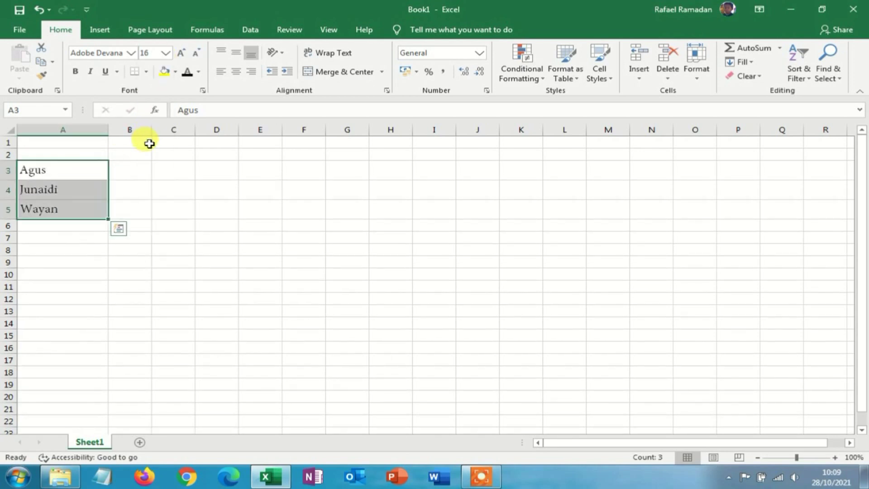
Set cells A3:A5 to font size 11 and the Calibri body font.
left_click(166, 53)
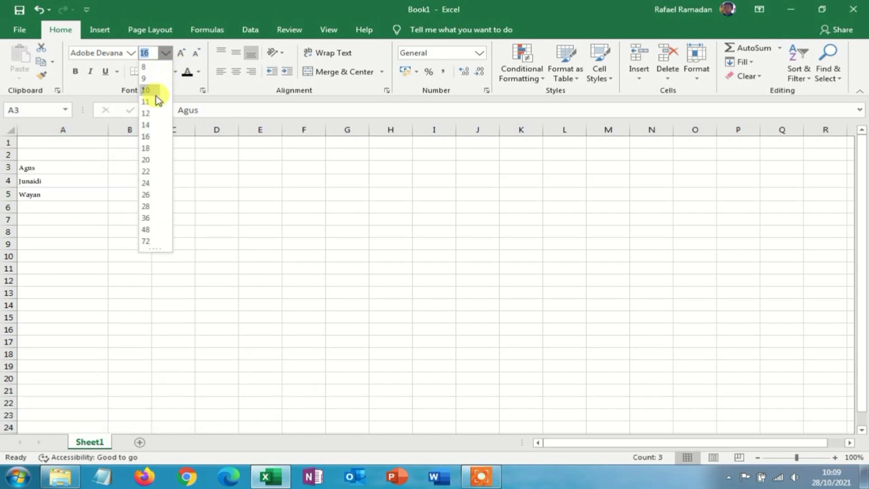
left_click(154, 102)
left_click(131, 54)
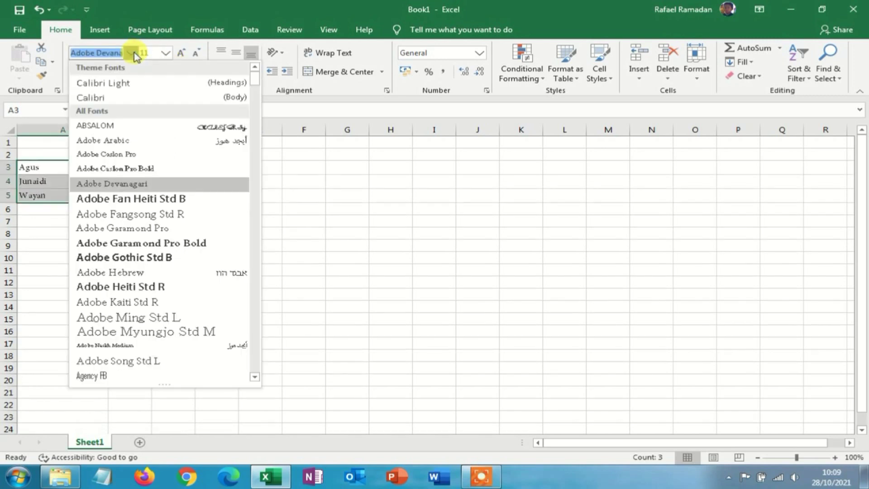
left_click(124, 95)
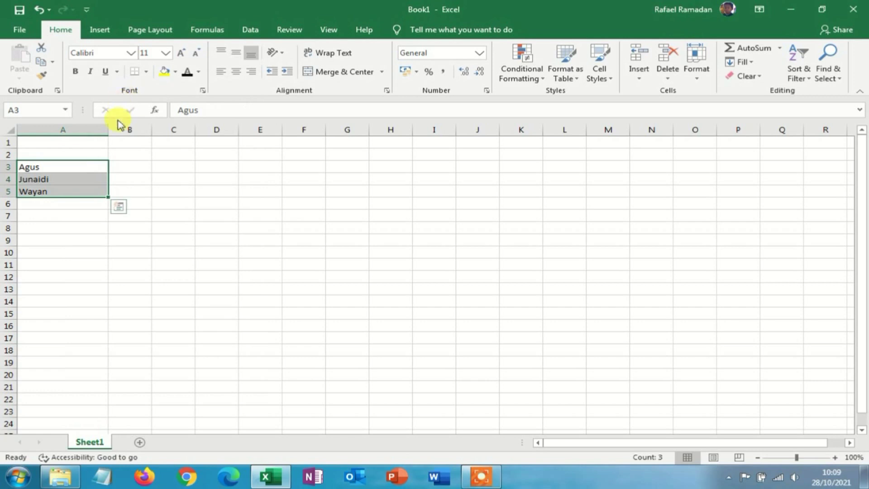
Move the name in A4 to B3 and the name in A5 to C3 so all three names share row 3.
left_click(85, 164)
left_click(80, 177)
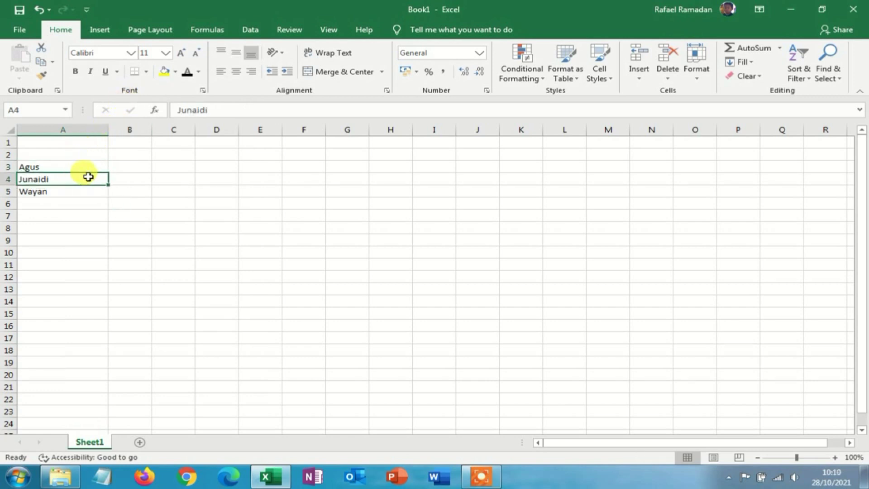
left_click_drag(91, 172, 112, 172)
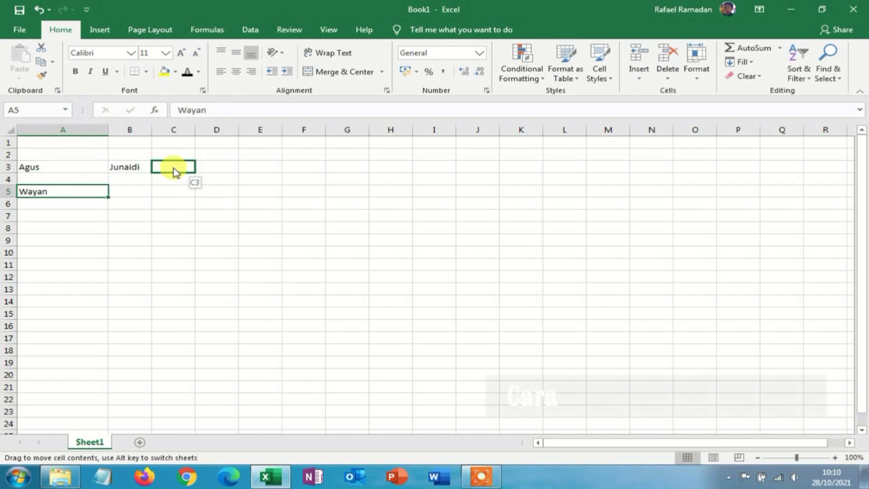
left_click_drag(176, 172, 174, 168)
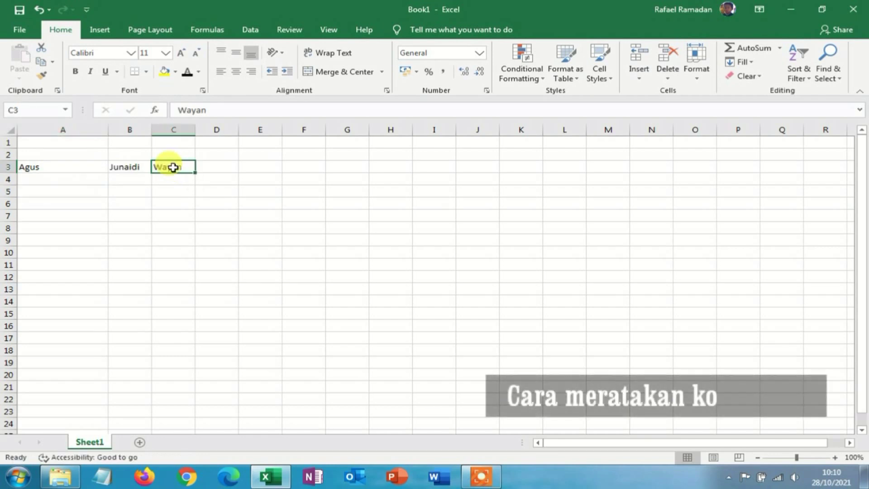
left_click_drag(152, 130, 161, 131)
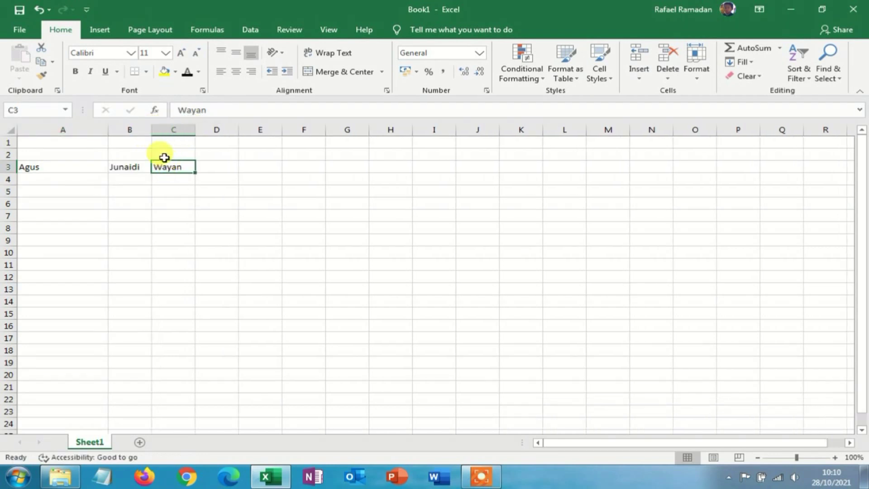
Widen columns B and C, and try center, left and right alignment on the names in A3:C3.
left_click_drag(151, 129, 222, 132)
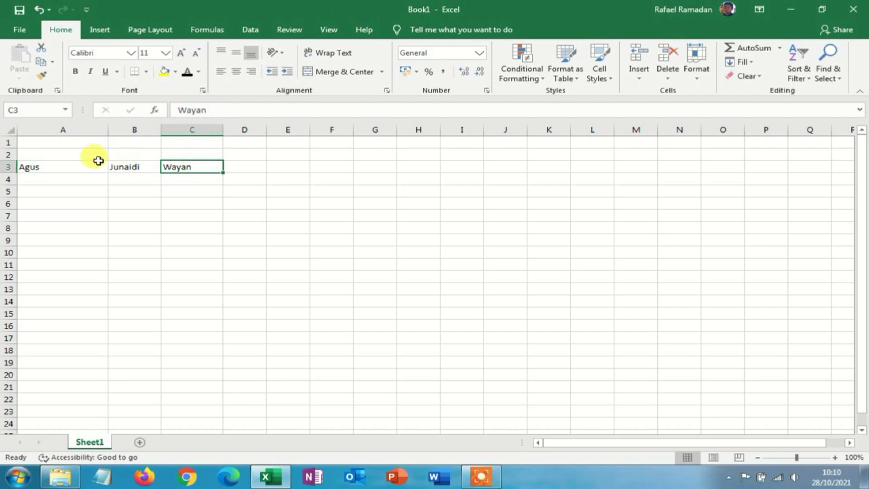
left_click(54, 165)
left_click_drag(54, 166, 175, 164)
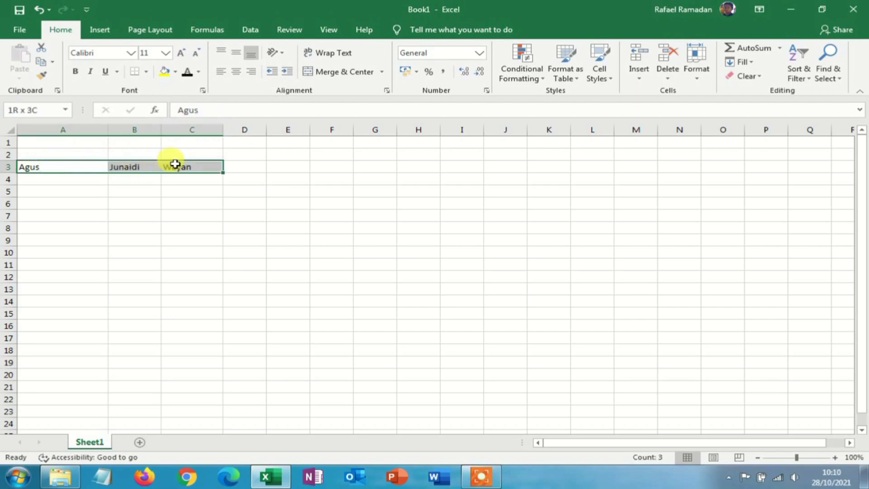
left_click(236, 73)
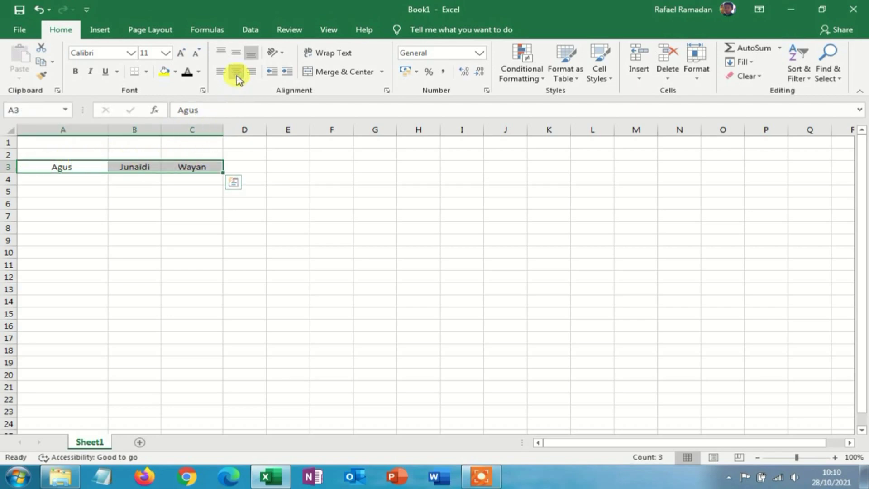
left_click(221, 72)
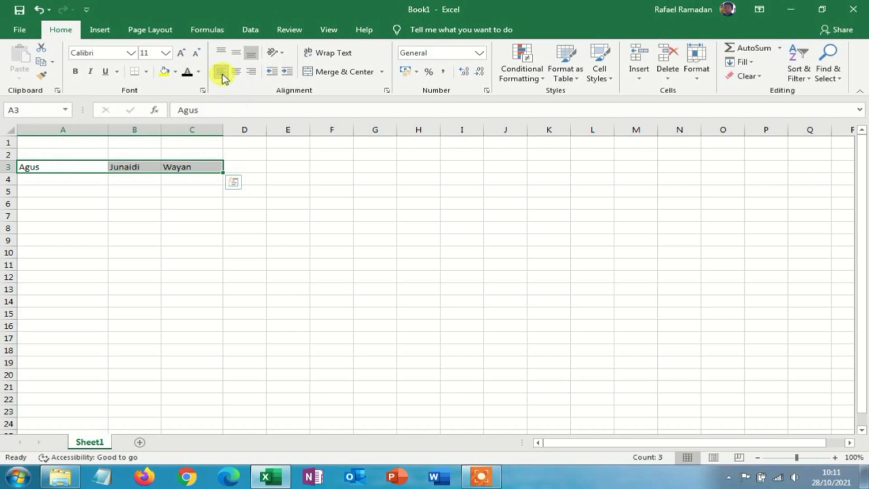
left_click(251, 73)
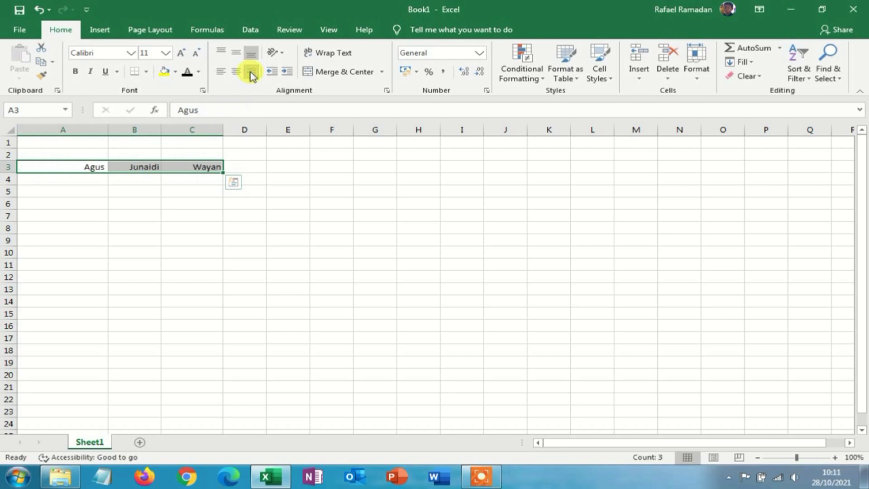
Narrow column A and center the names in A3:C3 horizontally.
left_click_drag(108, 130, 70, 130)
left_click_drag(48, 166, 153, 168)
left_click(237, 72)
Apply All Borders to the range A3:C16.
left_click_drag(44, 167, 164, 329)
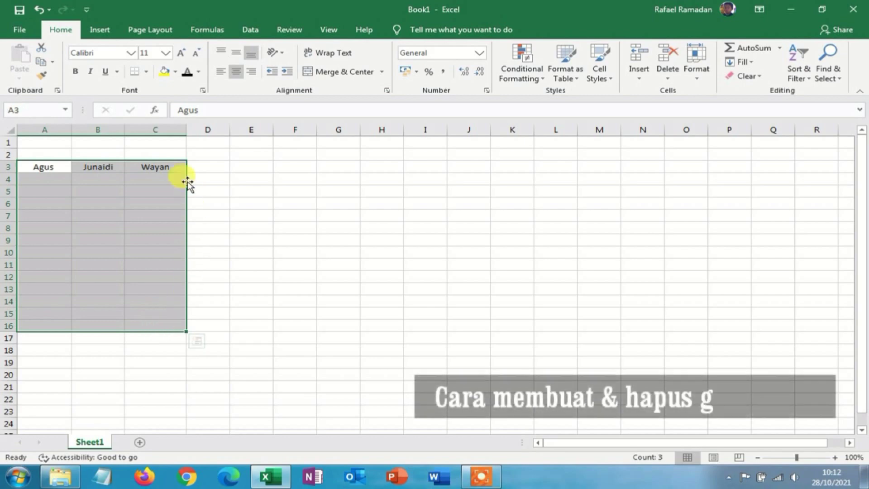
left_click(146, 76)
left_click_drag(44, 167, 165, 334)
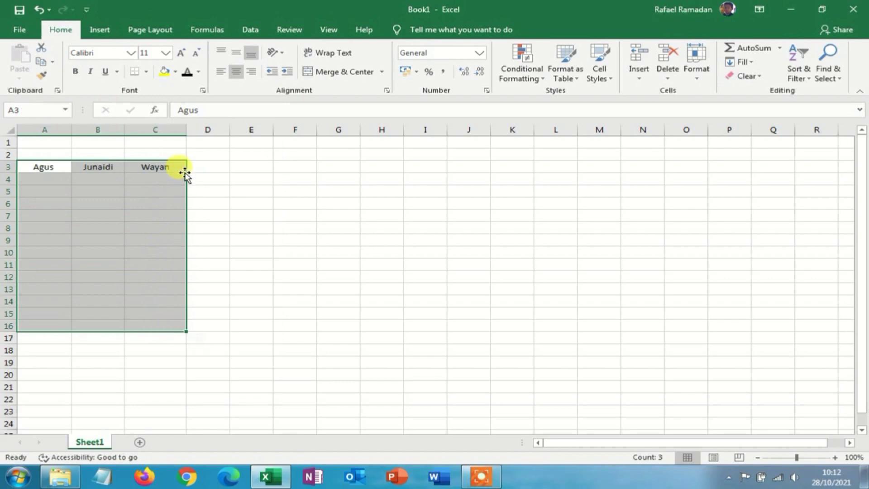
left_click(146, 72)
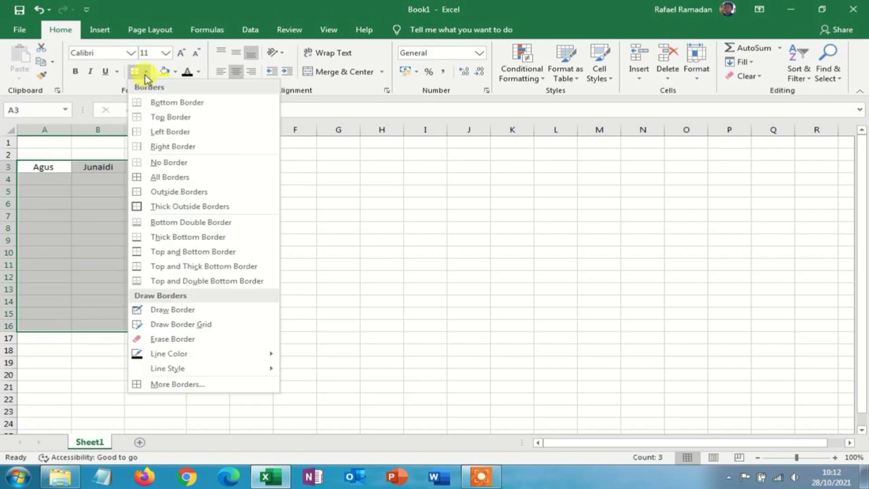
left_click(158, 179)
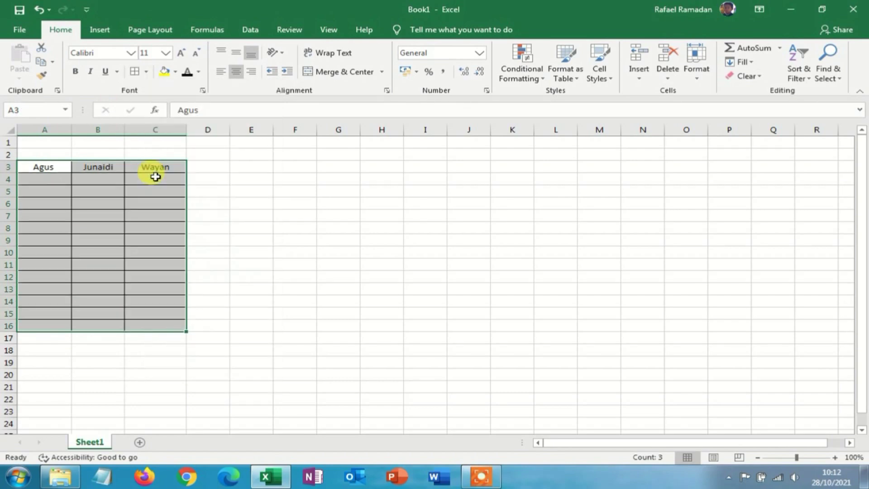
left_click(343, 268)
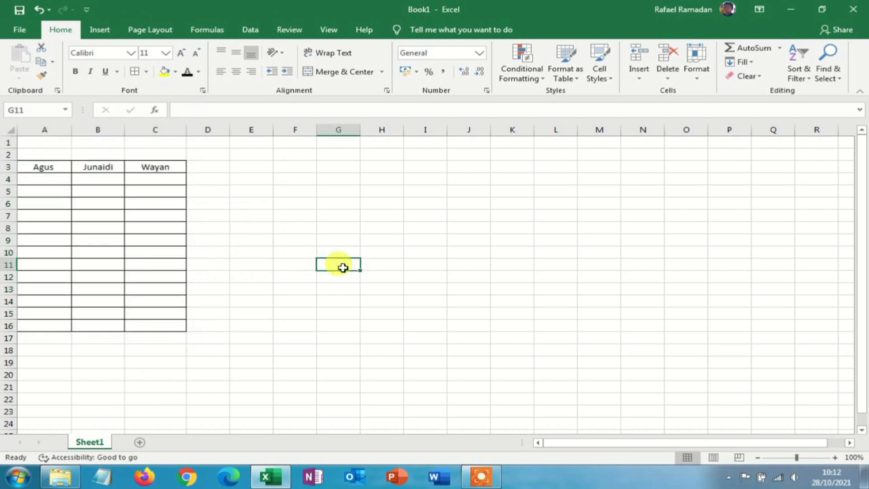
Remove all borders from the range A3:C16.
left_click(42, 168)
left_click_drag(43, 168, 153, 324)
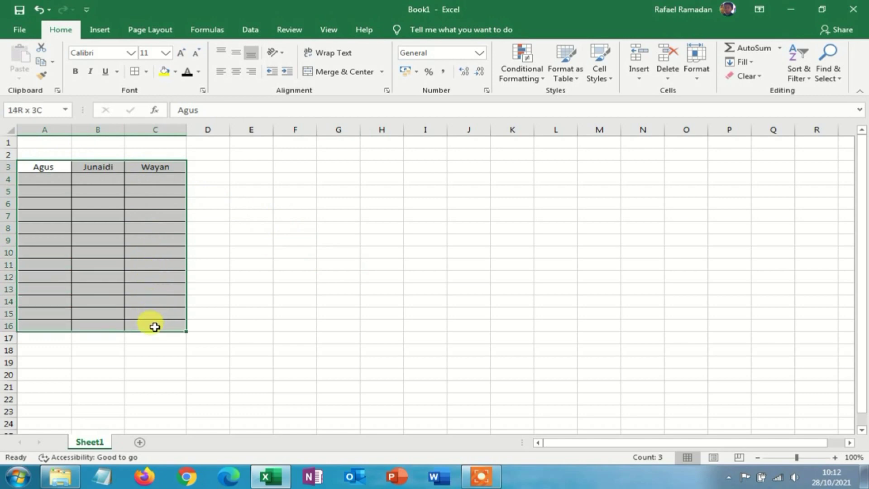
left_click(147, 76)
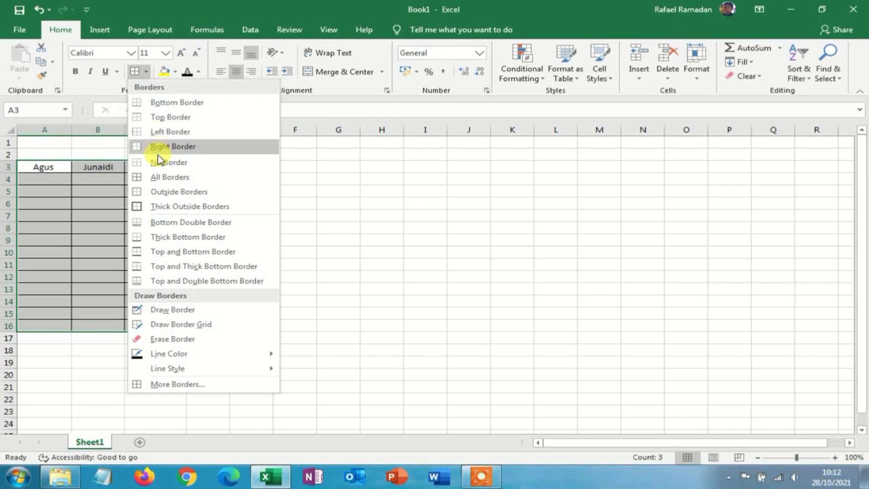
left_click(172, 176)
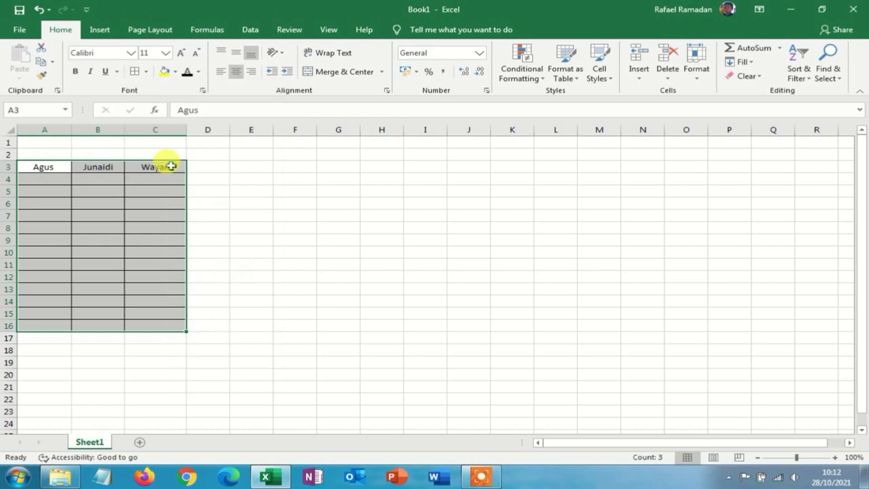
left_click(312, 231)
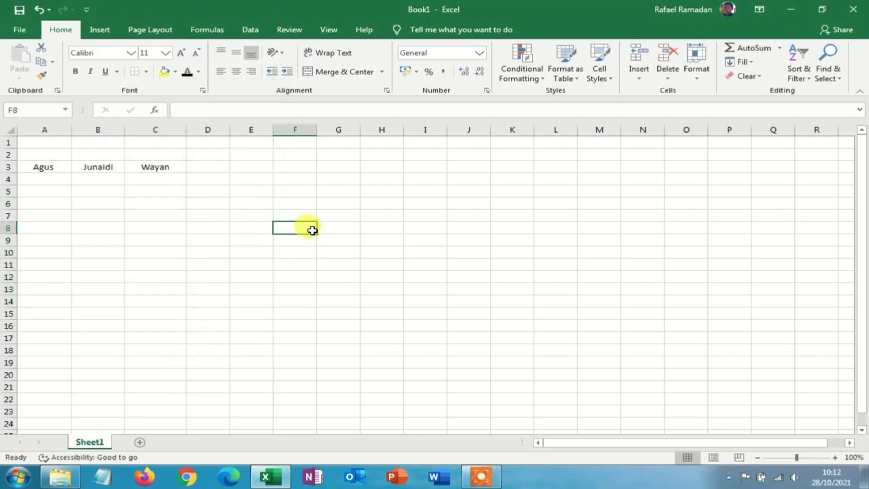
Enter the heading "Jumlah Anak" in F3 with "Pria" in F4 and "Wanita" in G4 below it.
left_click(296, 168)
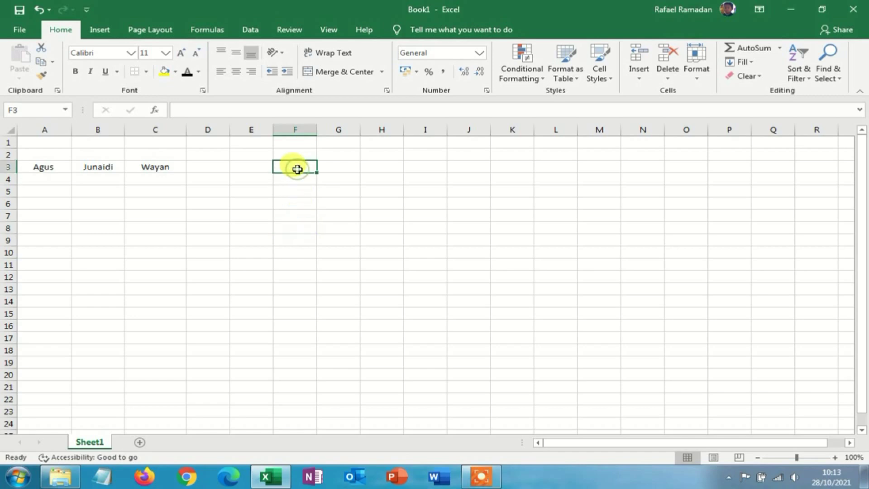
type("Jumlah Anak")
key("Return")
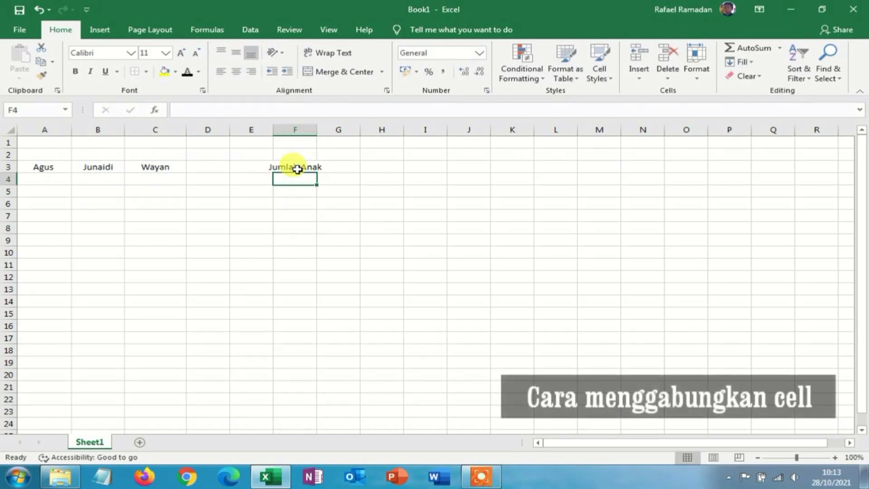
type("Pr")
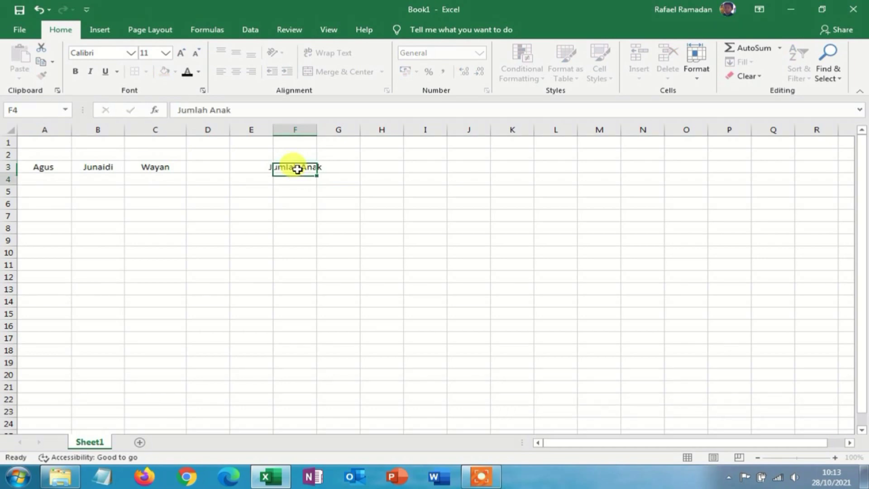
key("Return")
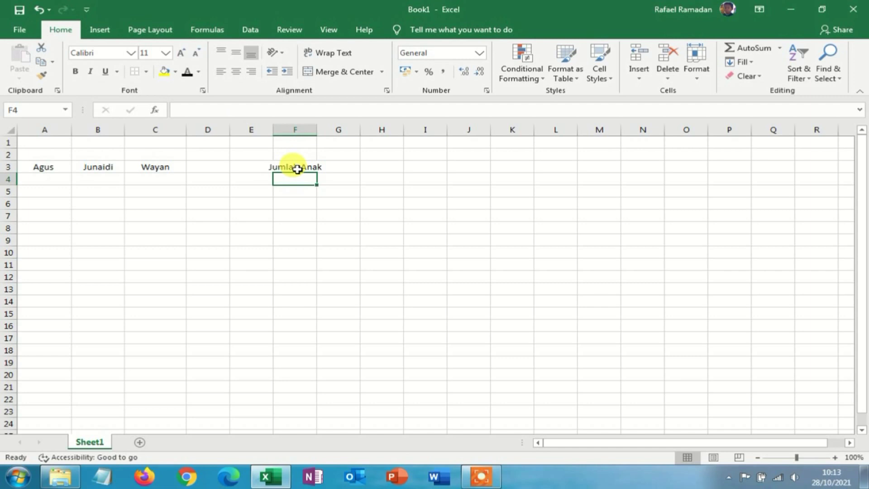
type("Pria")
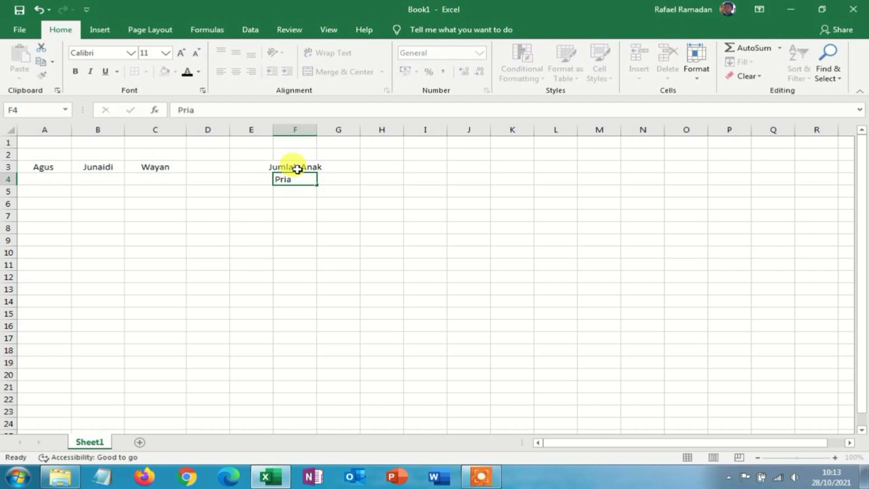
key("Tab")
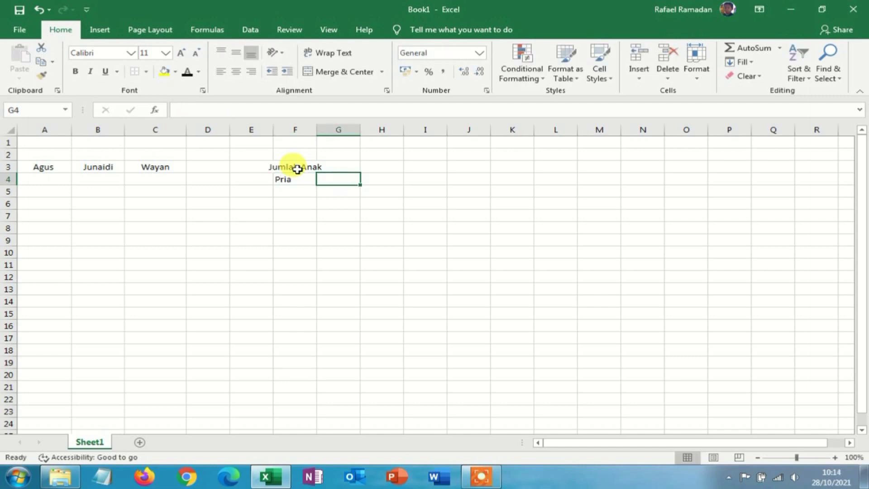
type("Wanita")
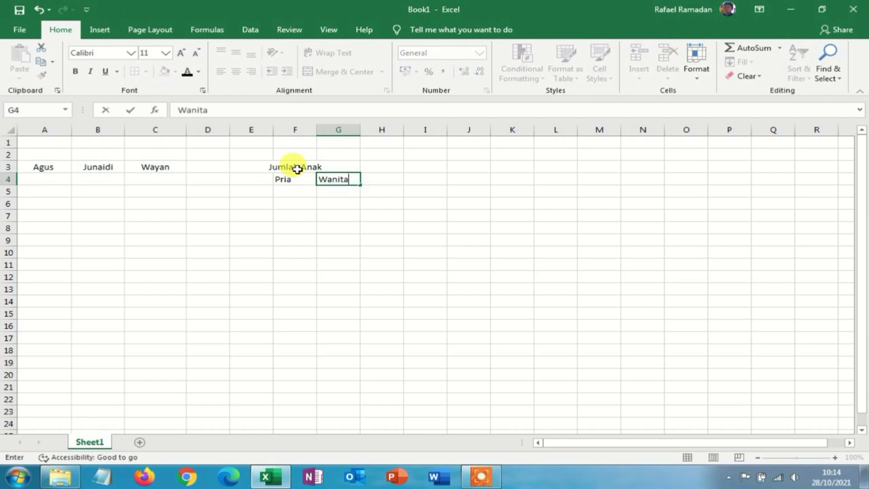
key("Return")
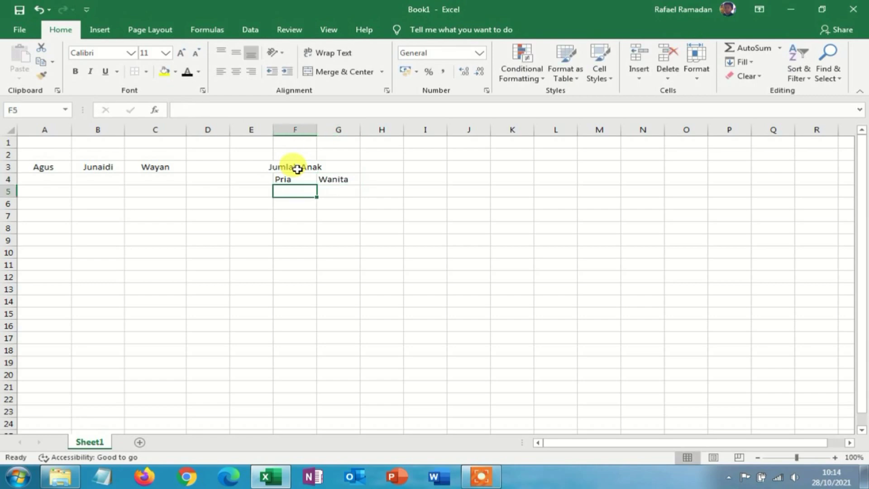
Widen column F to fit the "Jumlah Anak" heading, and merge and center cells F3:G3.
left_click_drag(319, 132, 331, 131)
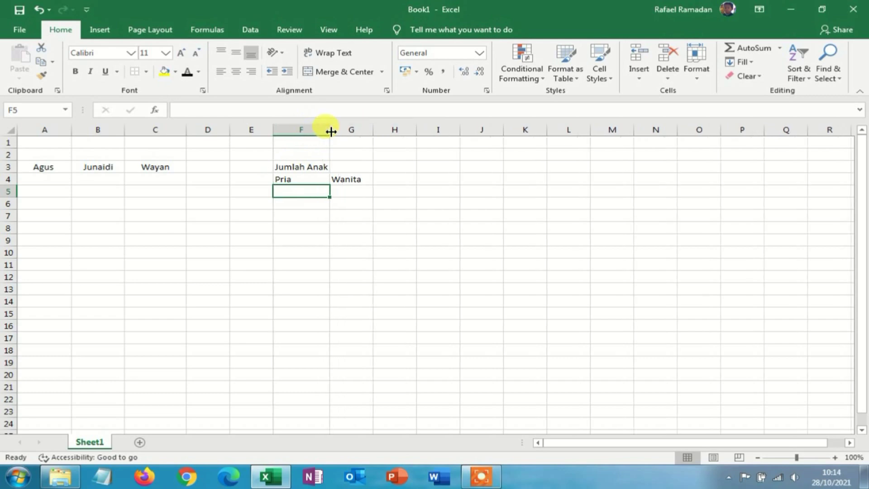
left_click(302, 168)
left_click(349, 167)
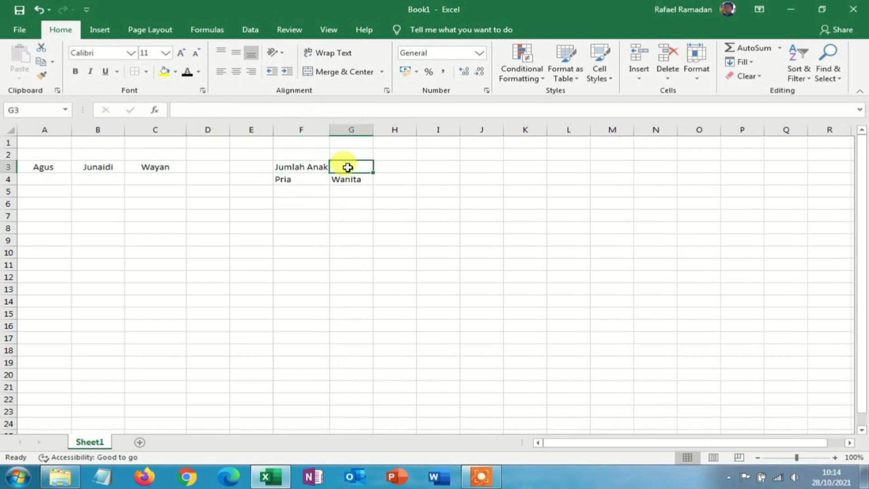
left_click_drag(305, 167, 339, 167)
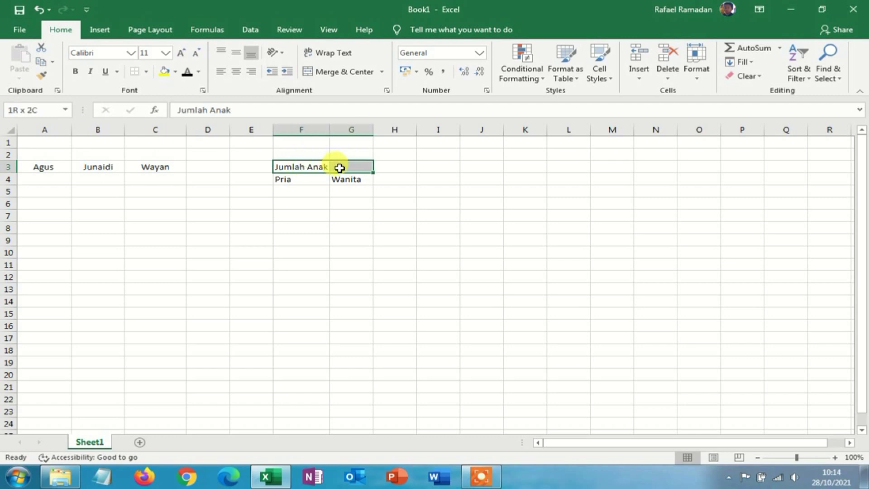
left_click(341, 74)
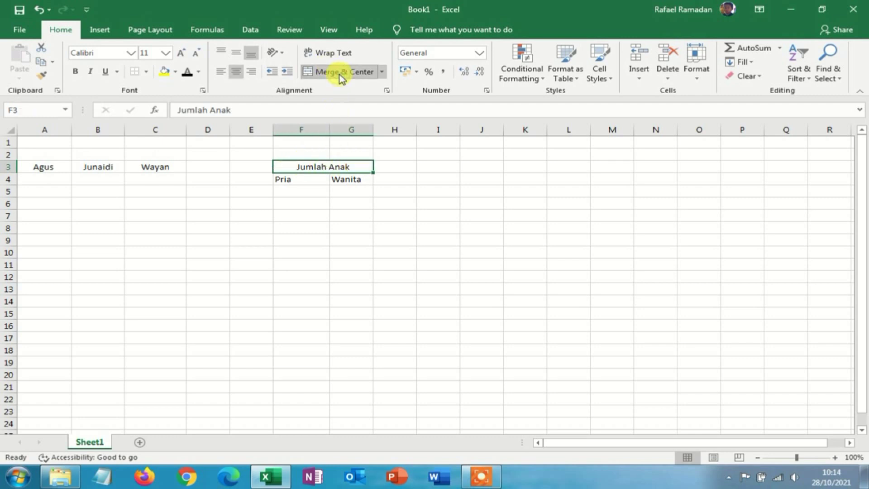
Center the "Pria" and "Wanita" labels in F4:G4 and apply All Borders to F3:G4.
left_click_drag(293, 178, 339, 179)
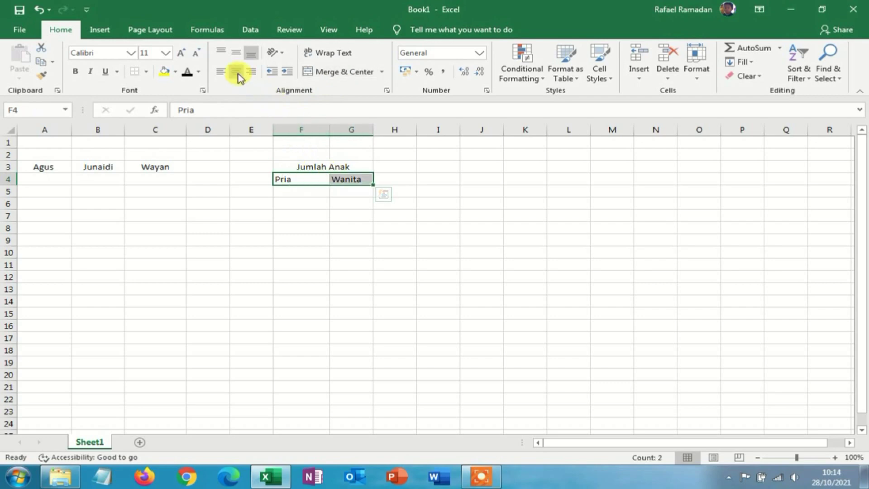
left_click_drag(294, 167, 303, 181)
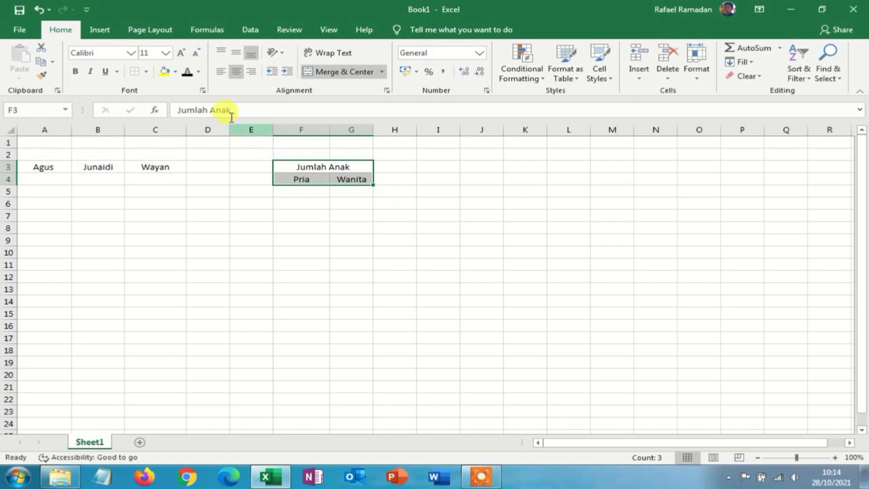
left_click(146, 71)
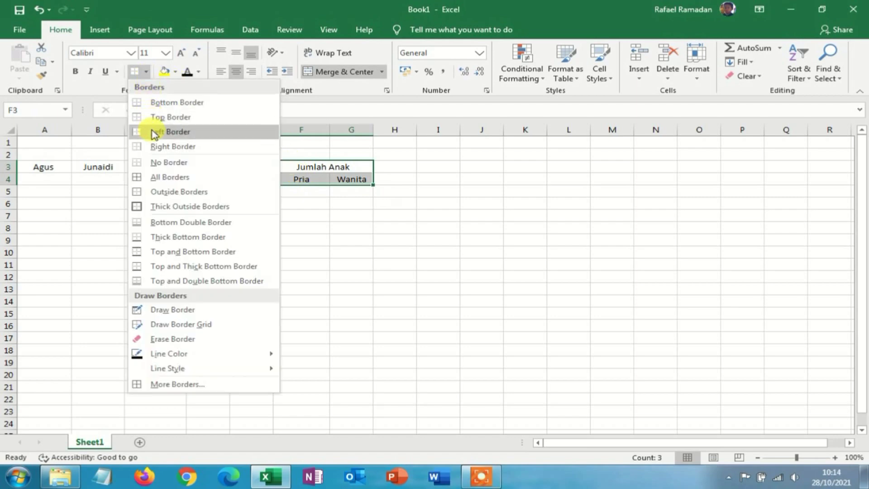
left_click(158, 173)
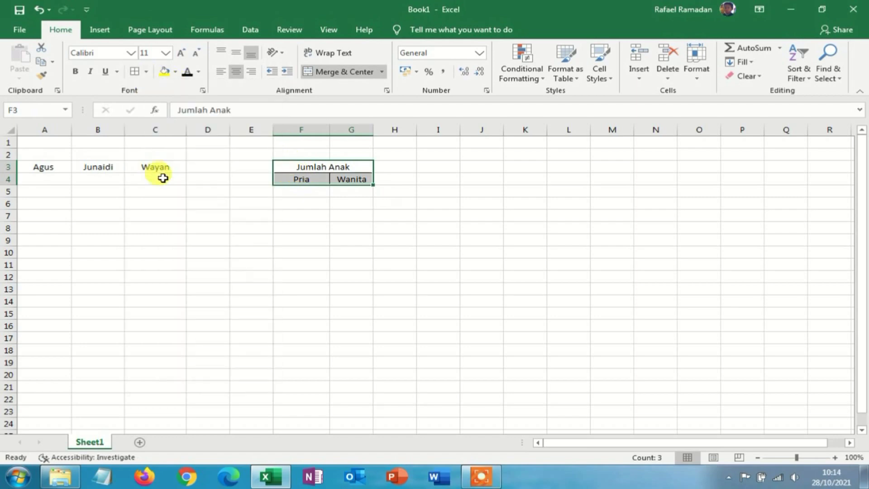
left_click(390, 240)
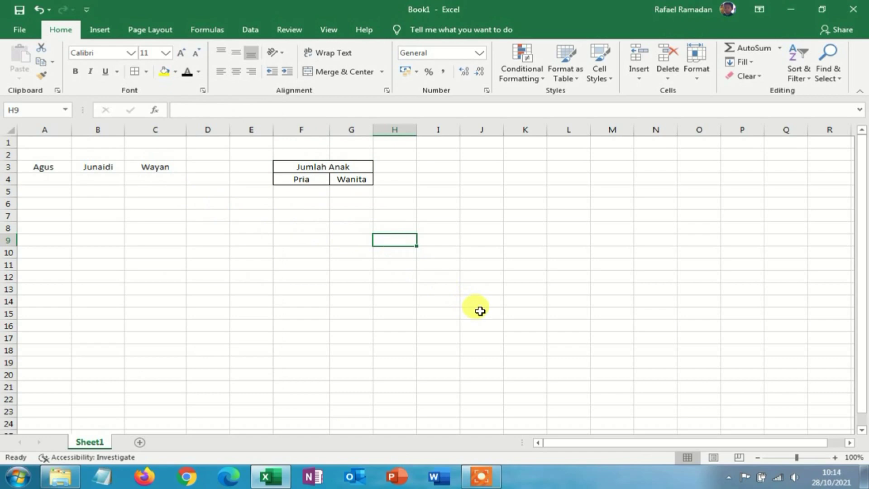
Narrow column F to about the width of column G and make row 3 taller.
left_click_drag(329, 132, 316, 136)
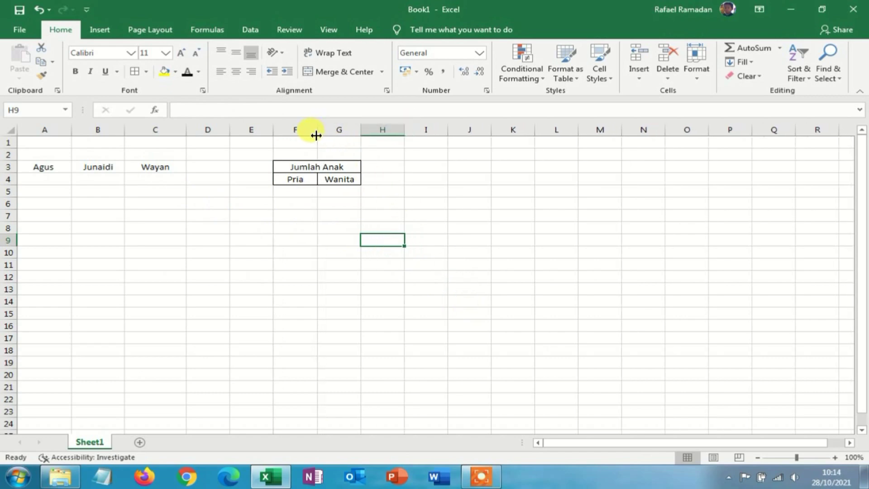
left_click(315, 166)
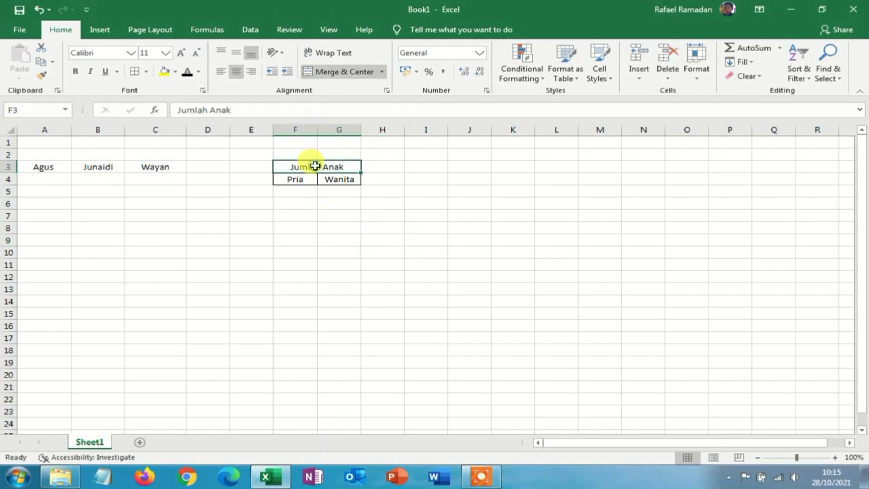
left_click_drag(16, 174, 14, 180)
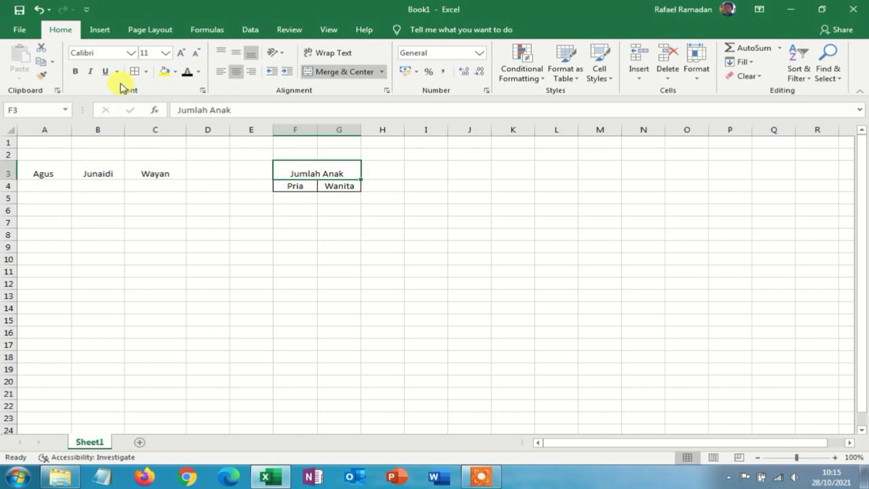
Change the font size of the merged "Jumlah Anak" heading in F3.
left_click(166, 55)
left_click(154, 113)
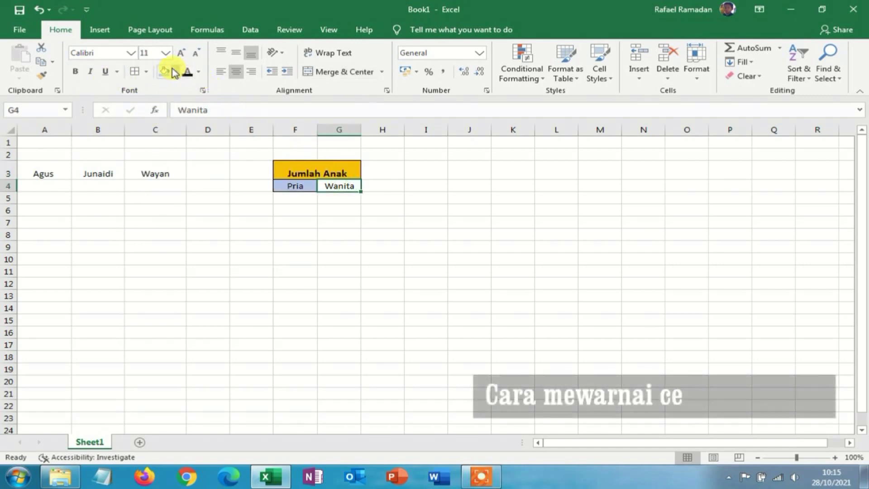
Fill the merged "Jumlah Anak" heading in F3 with the standard orange color.
left_click(175, 72)
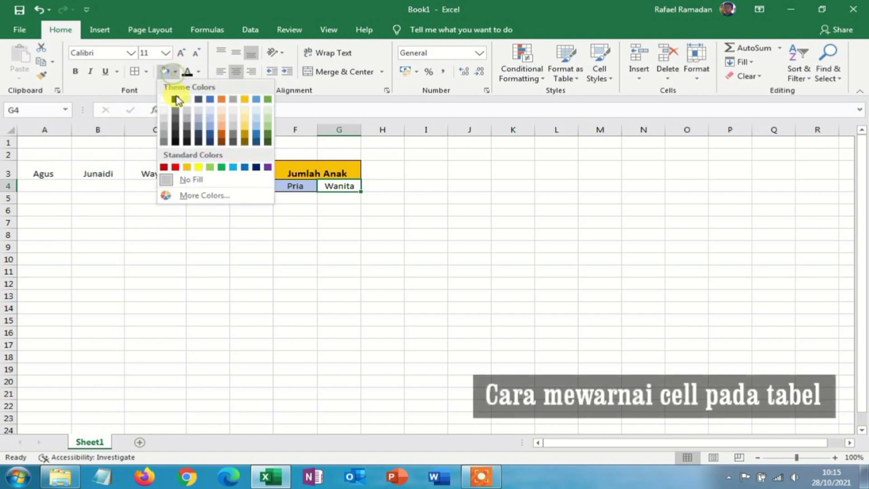
left_click(269, 123)
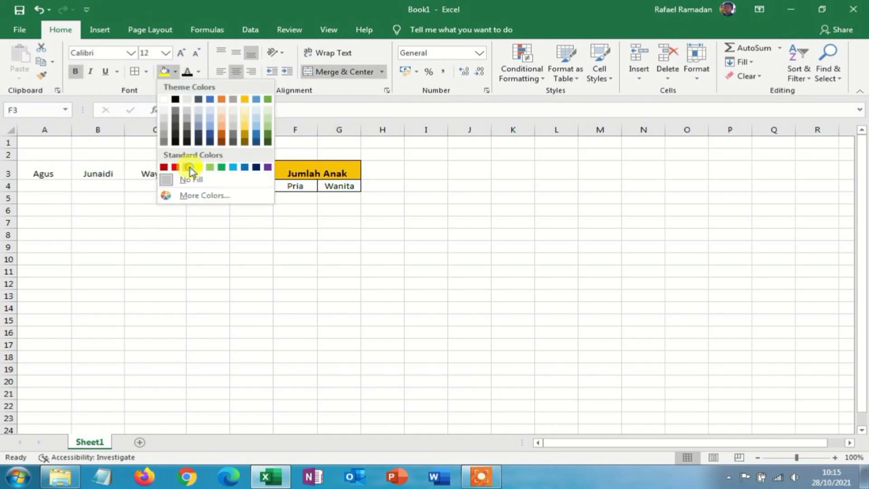
left_click(189, 169)
Fill the "Pria" cell F4 with light blue and the "Wanita" cell G4 with light green.
left_click(292, 186)
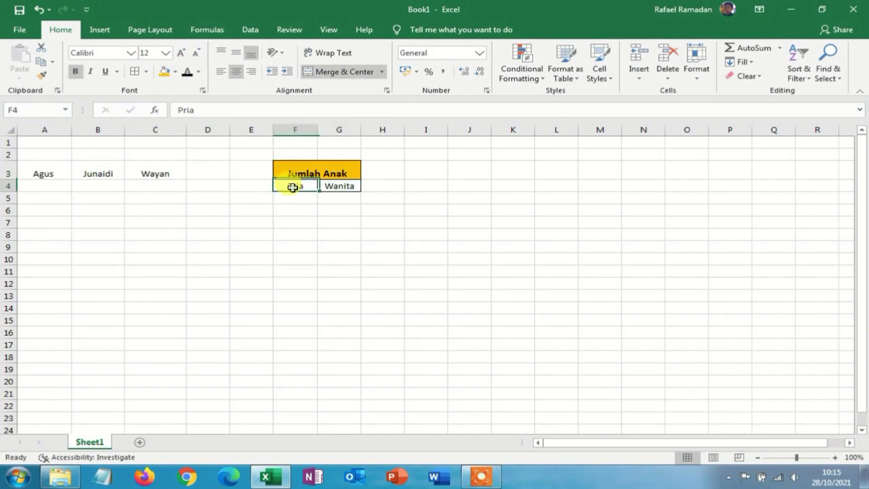
left_click(173, 74)
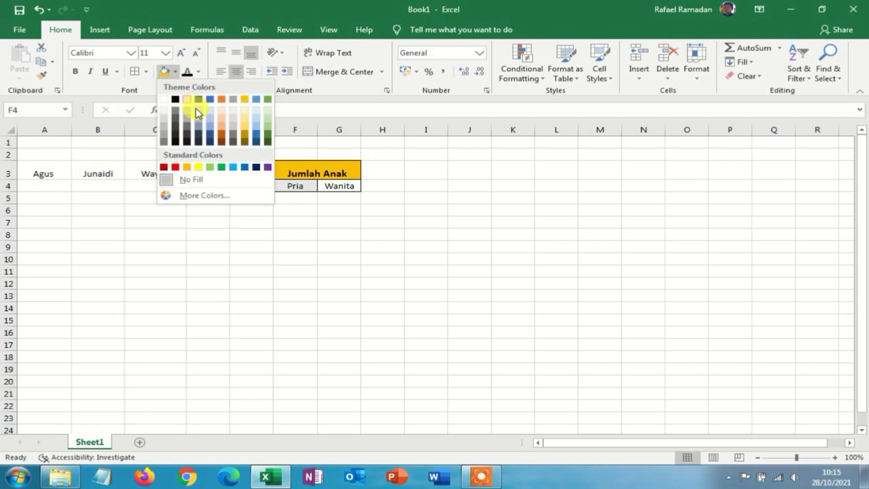
left_click(210, 125)
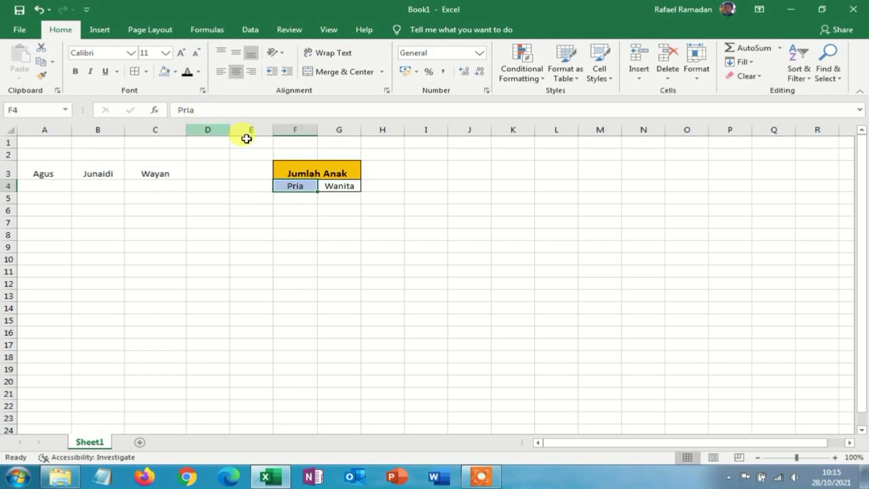
left_click(347, 184)
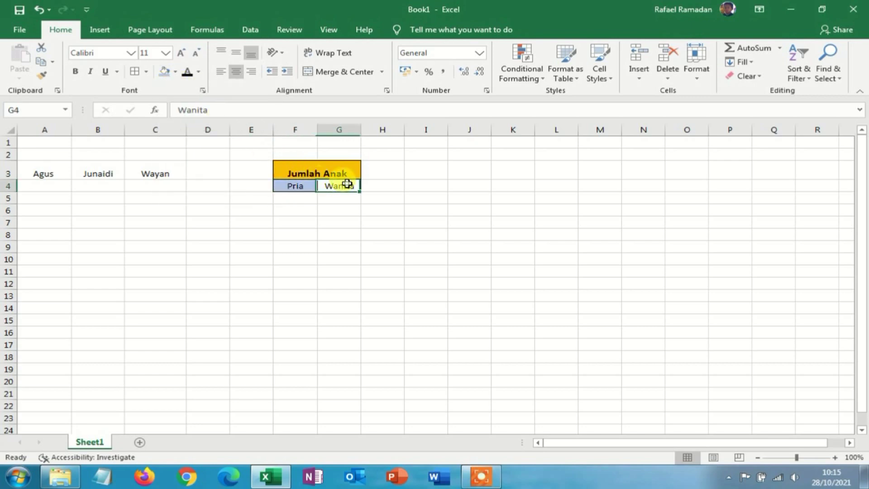
left_click(174, 74)
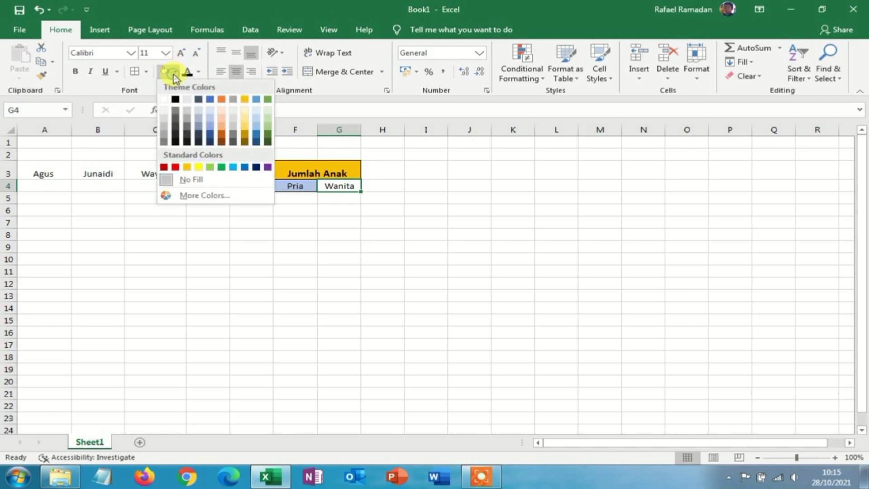
left_click(268, 121)
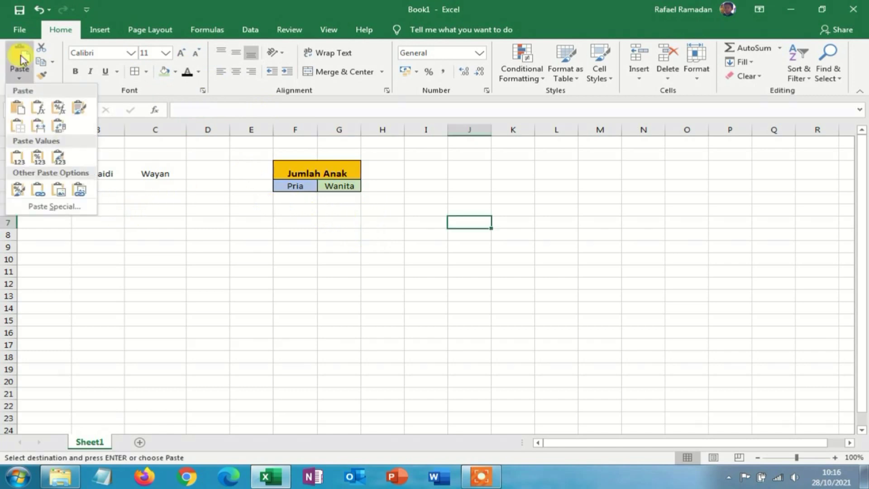
Copy the contents of cell A3 into cell J7.
left_click(22, 59)
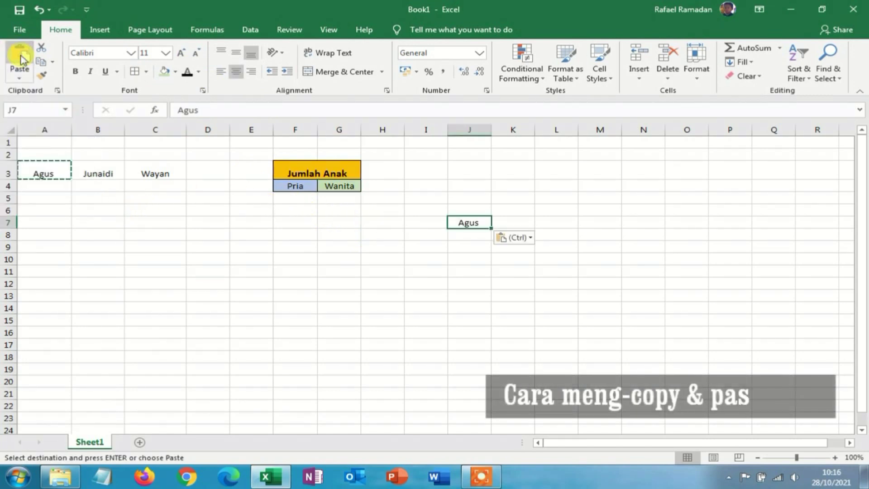
left_click(453, 258)
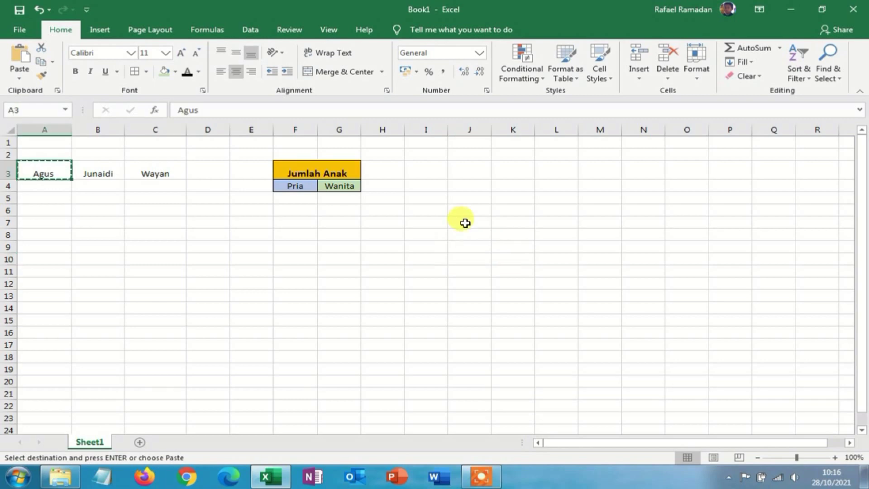
left_click(463, 222)
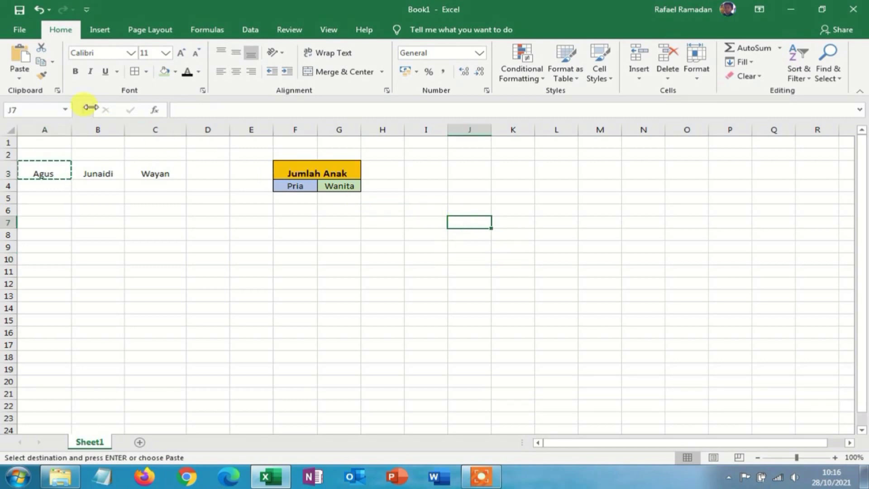
left_click(23, 78)
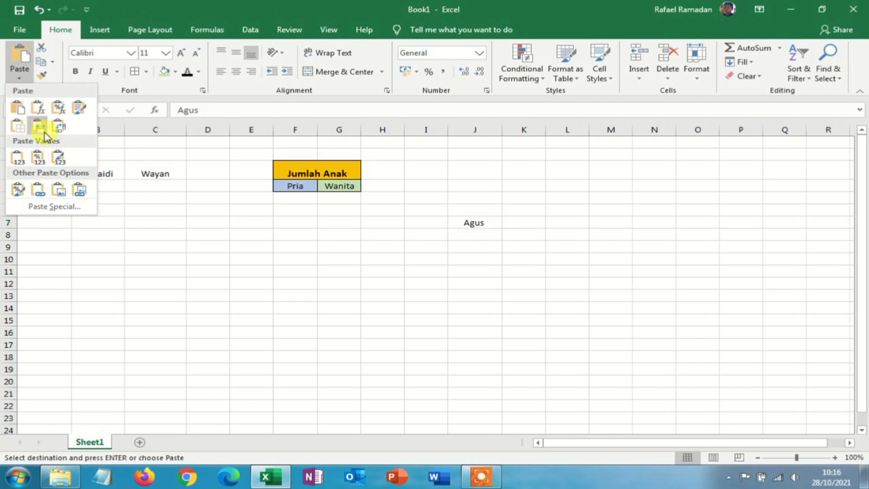
left_click(21, 62)
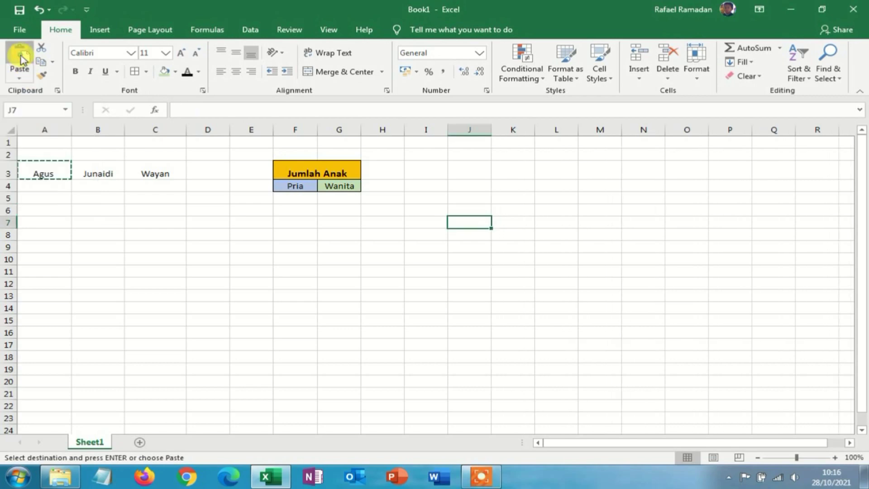
left_click(20, 56)
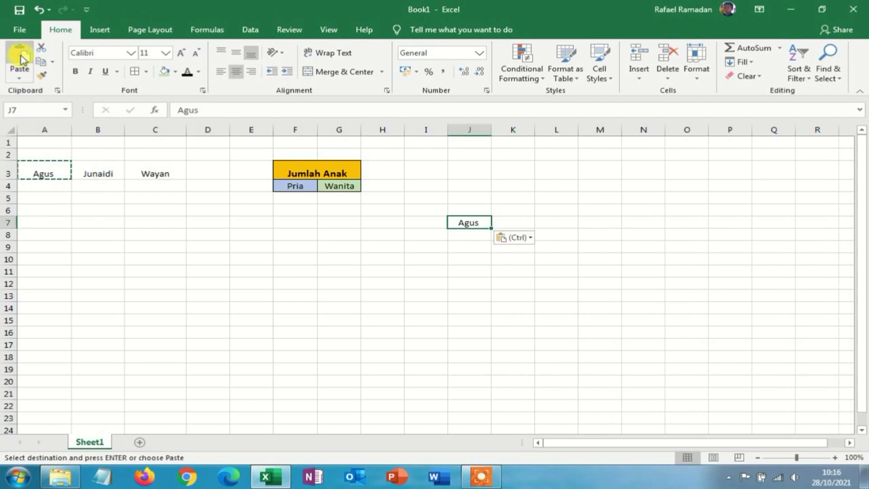
Paste the copied A3 contents into cells J10 and K7 as well.
left_click(460, 258)
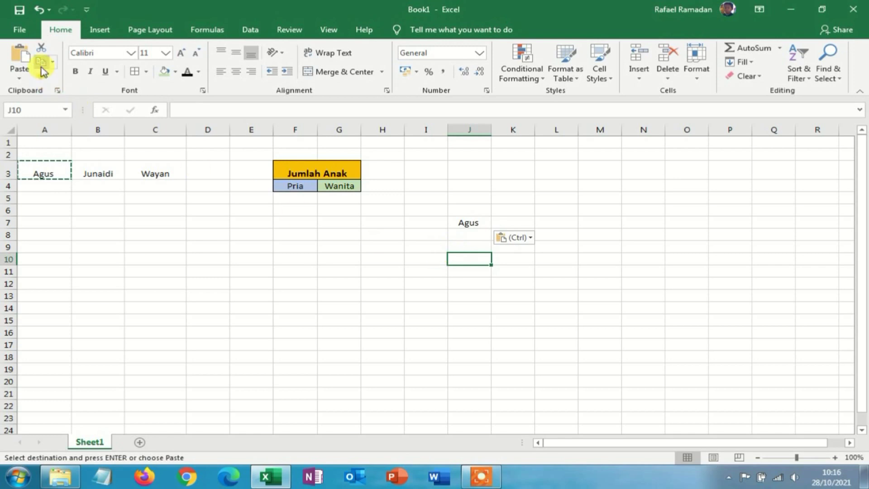
left_click(27, 59)
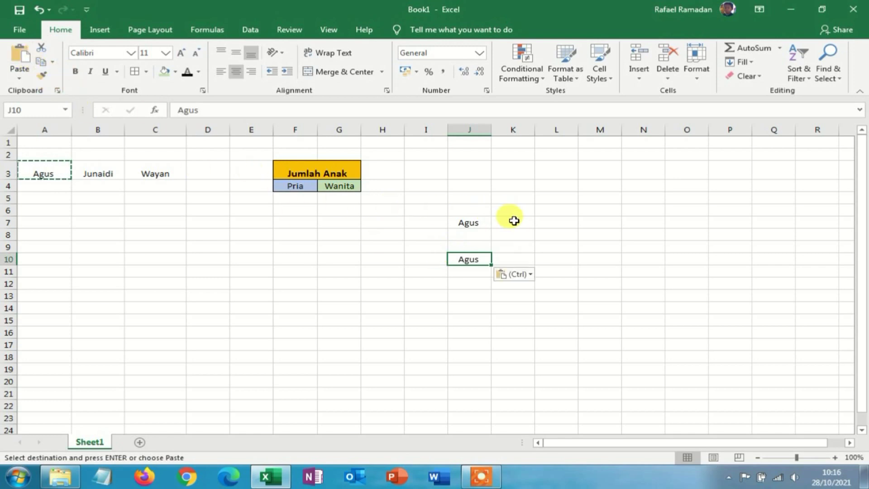
left_click(510, 220)
left_click(21, 58)
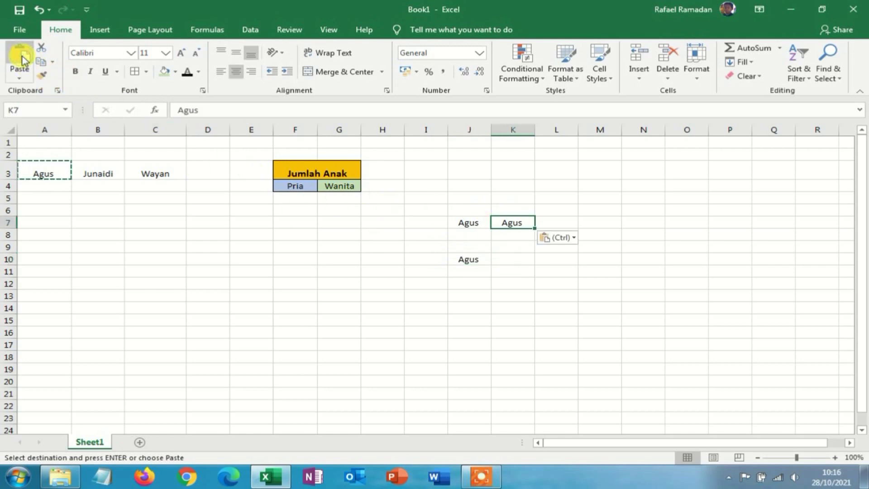
Copy the "Jumlah Anak" table in F3:G4 and paste it at M7.
left_click(287, 167)
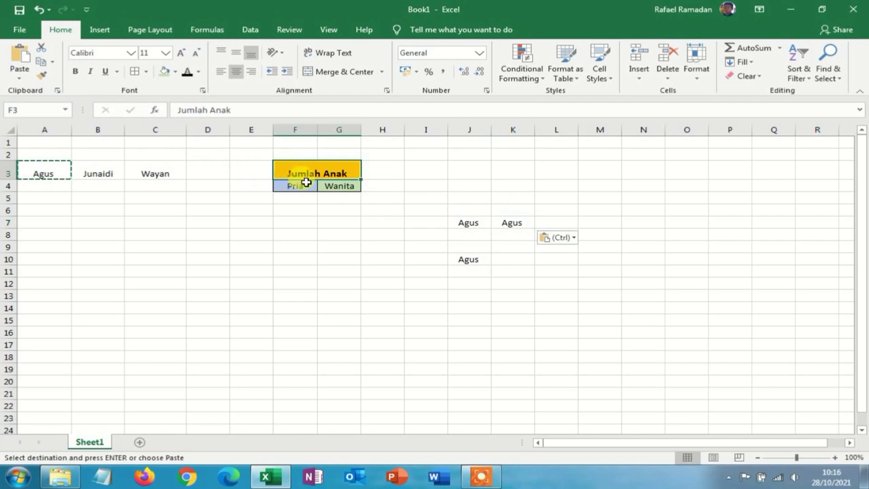
left_click_drag(307, 182, 305, 184)
left_click(40, 62)
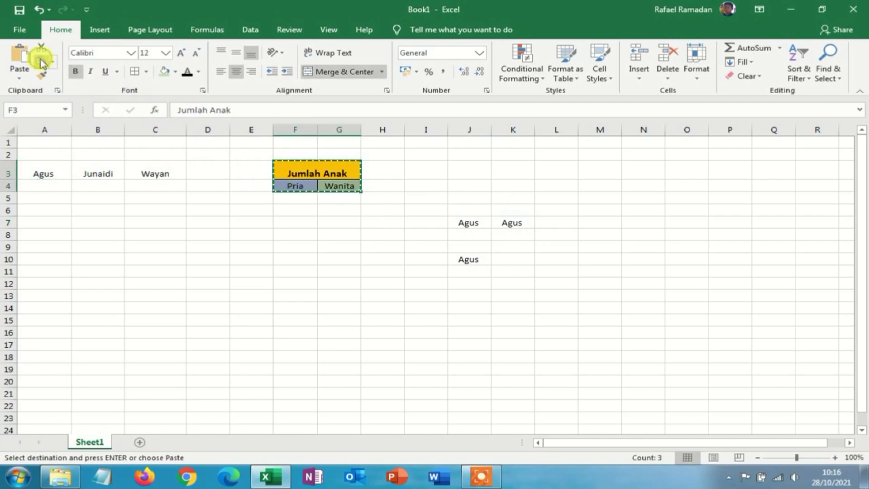
left_click(600, 224)
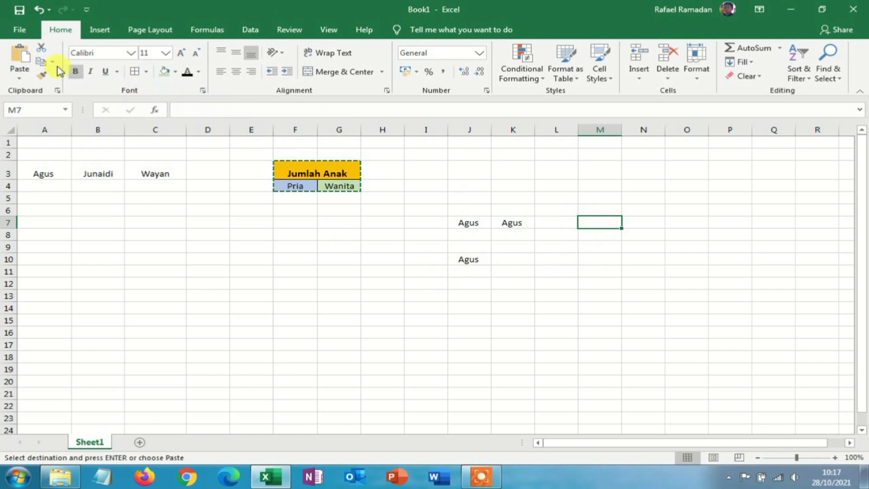
left_click(20, 56)
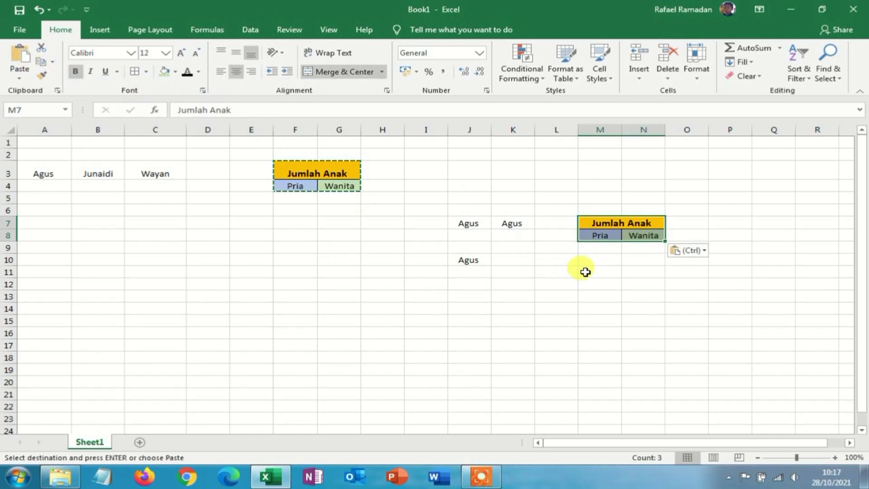
Paste further copies of the "Jumlah Anak" table at M11, M16 and C9.
left_click(586, 272)
left_click(20, 57)
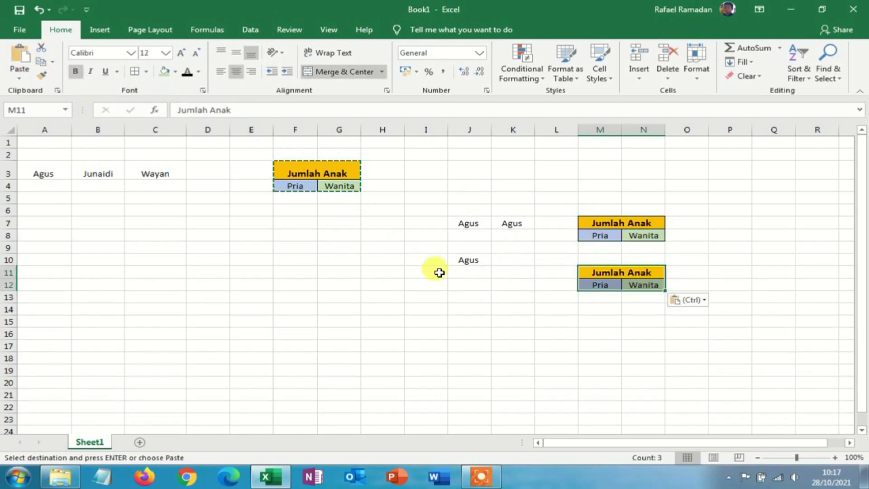
left_click(584, 333)
key("ctrl+v")
left_click(139, 248)
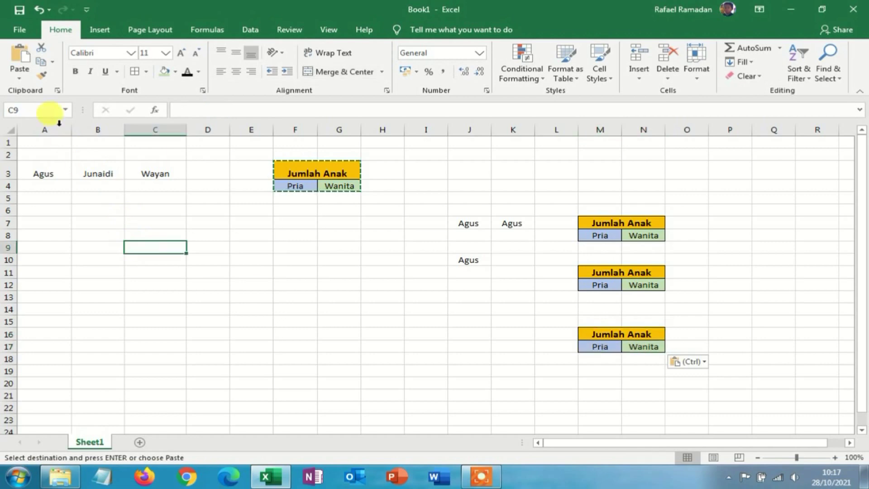
left_click(19, 59)
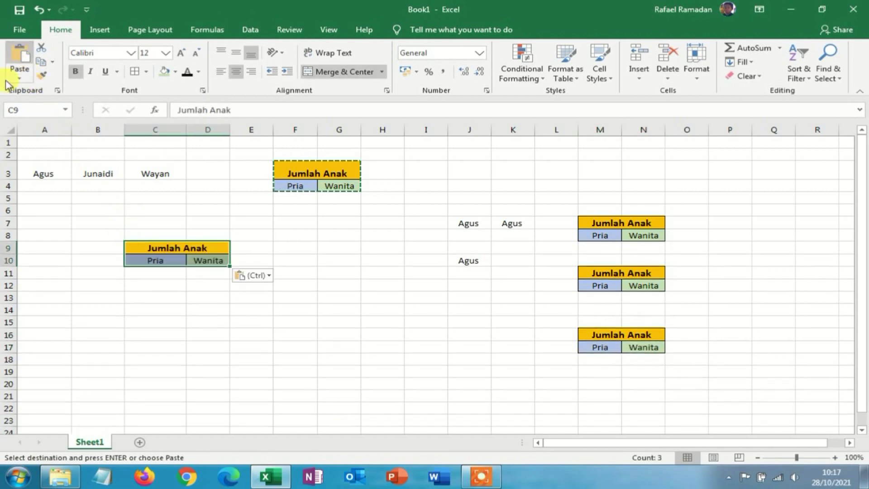
Rename the Sheet1 worksheet as "Januari".
double_click(93, 441)
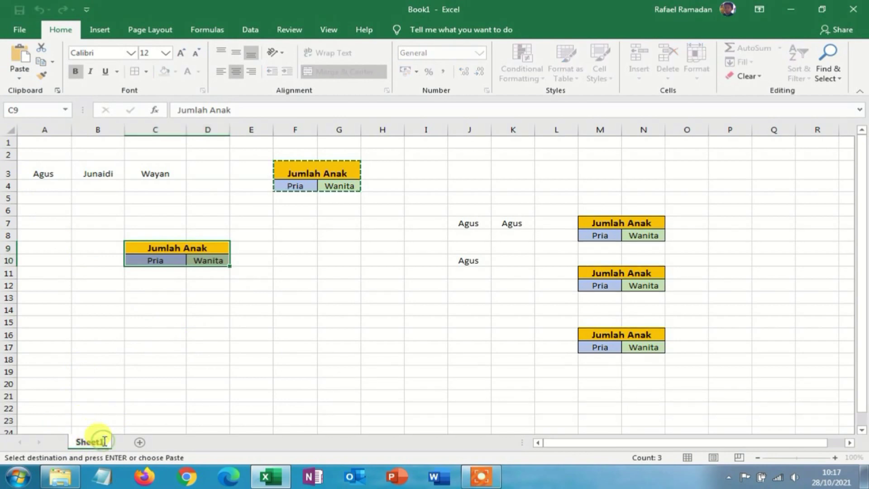
left_click_drag(104, 441, 77, 441)
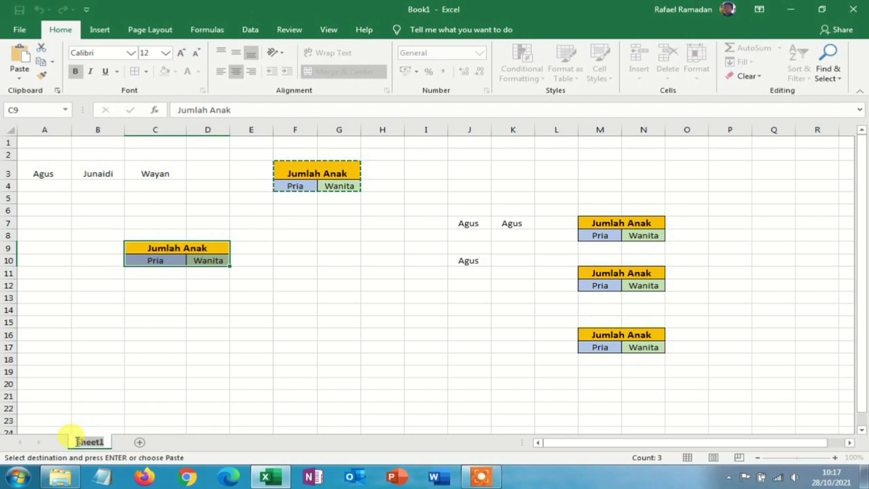
key("BackSpace")
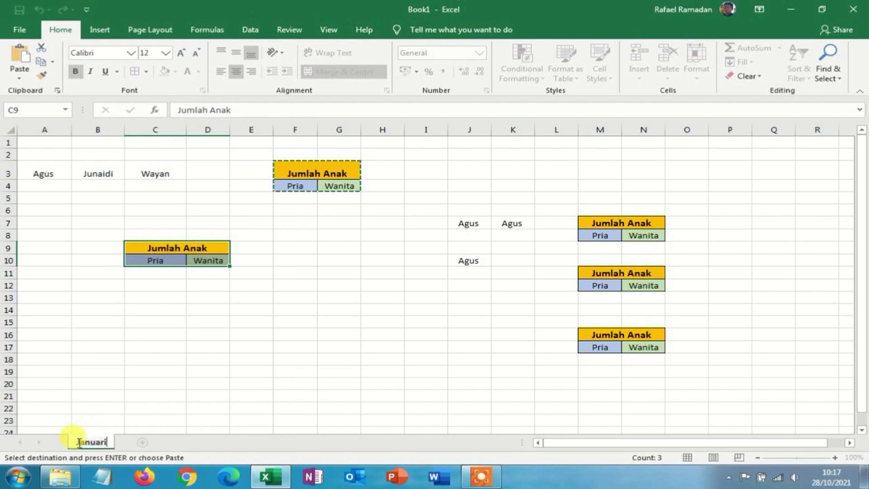
left_click(105, 420)
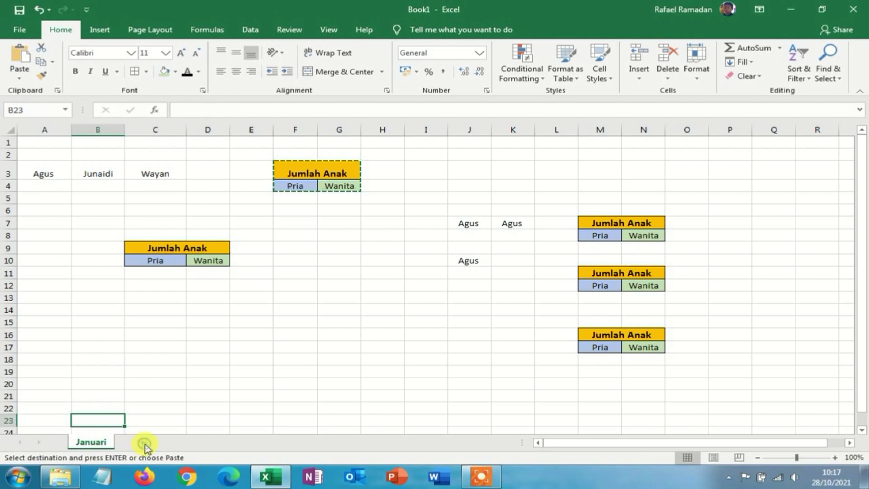
Add a second worksheet and name it "Februari".
left_click(144, 444)
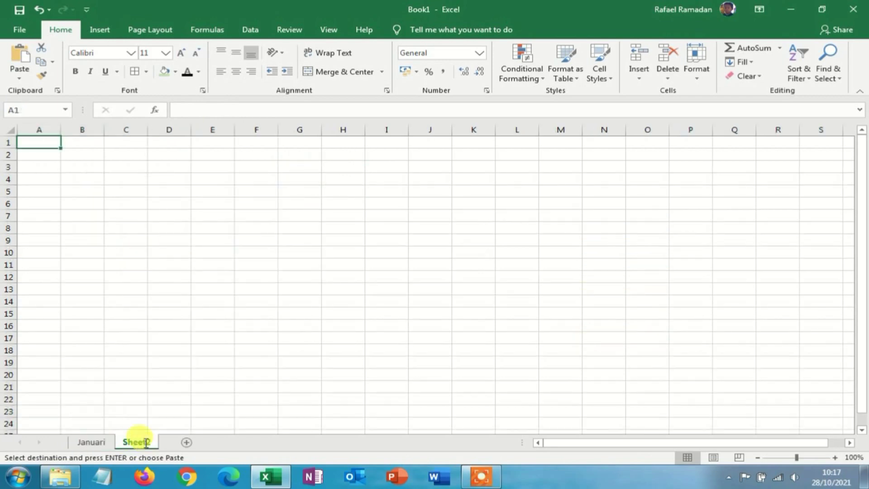
double_click(146, 443)
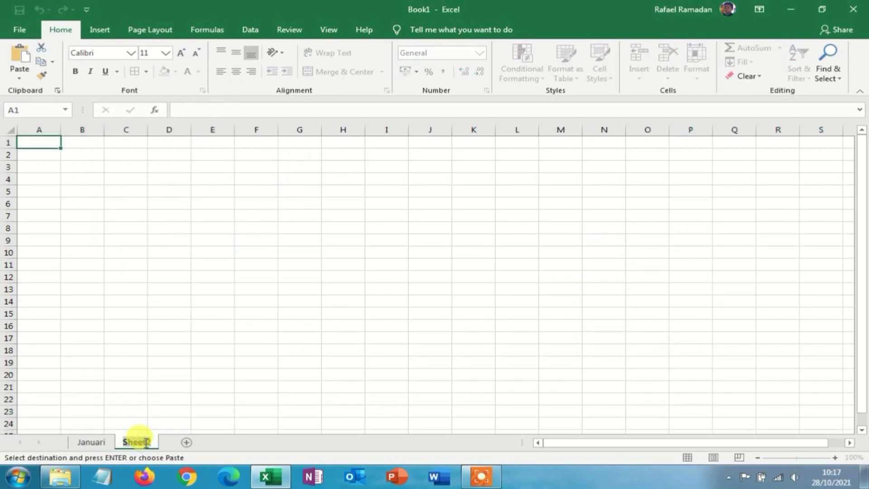
type("Februari")
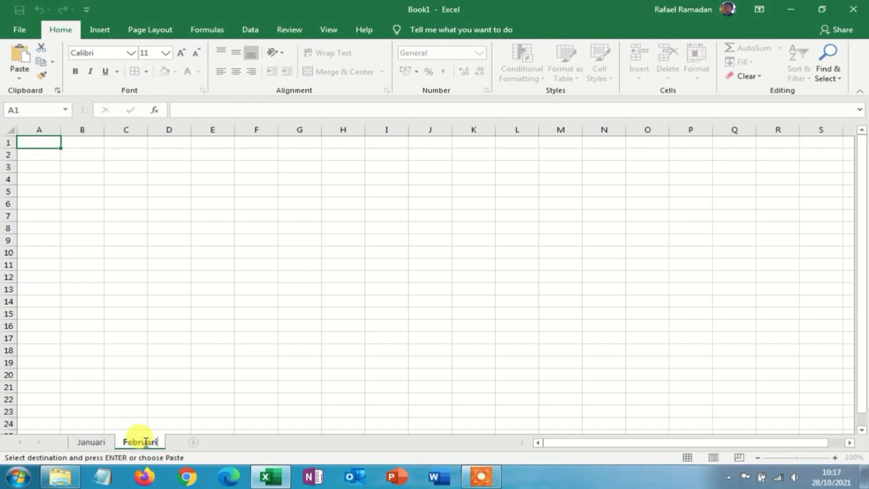
left_click(180, 397)
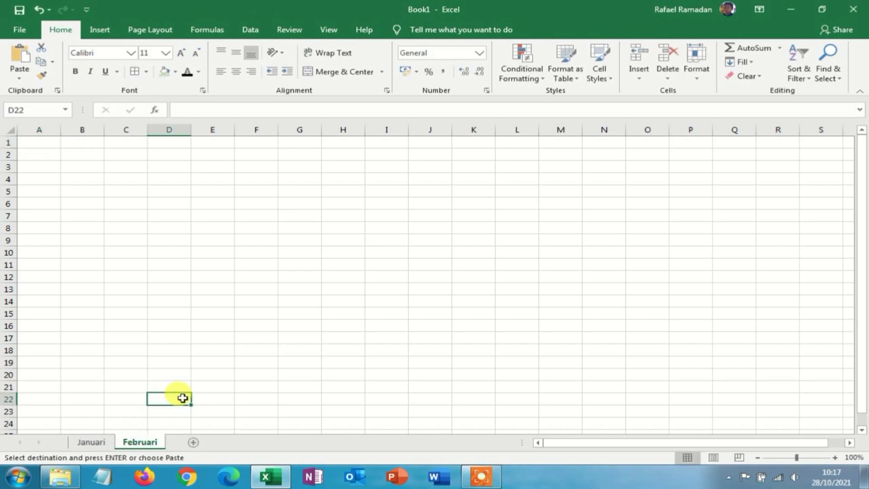
Add a third worksheet and name it "Maret".
left_click(194, 442)
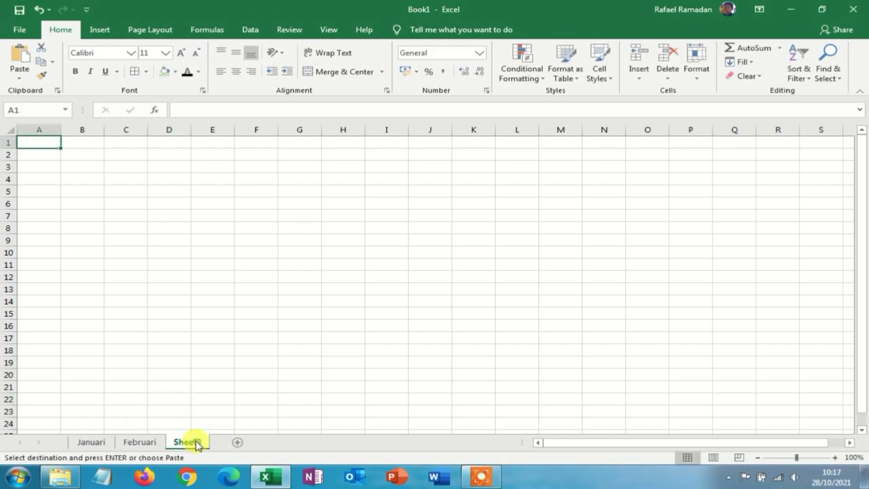
double_click(198, 443)
type("Maret")
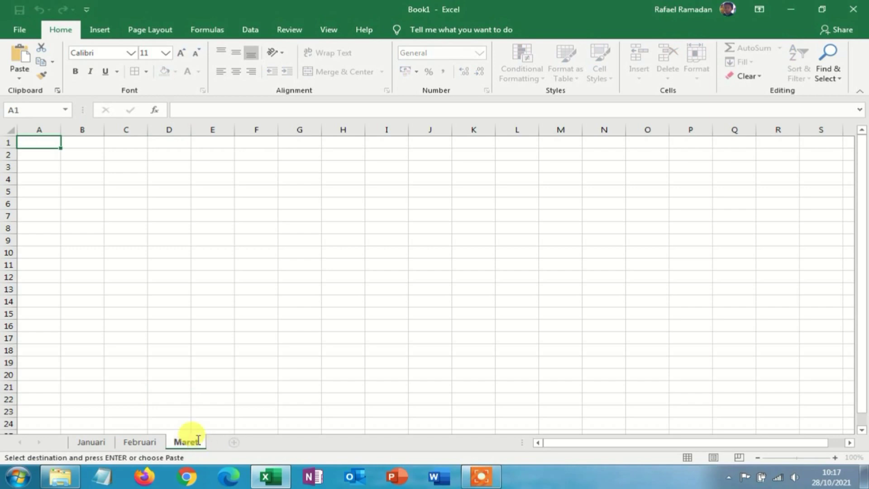
left_click(207, 363)
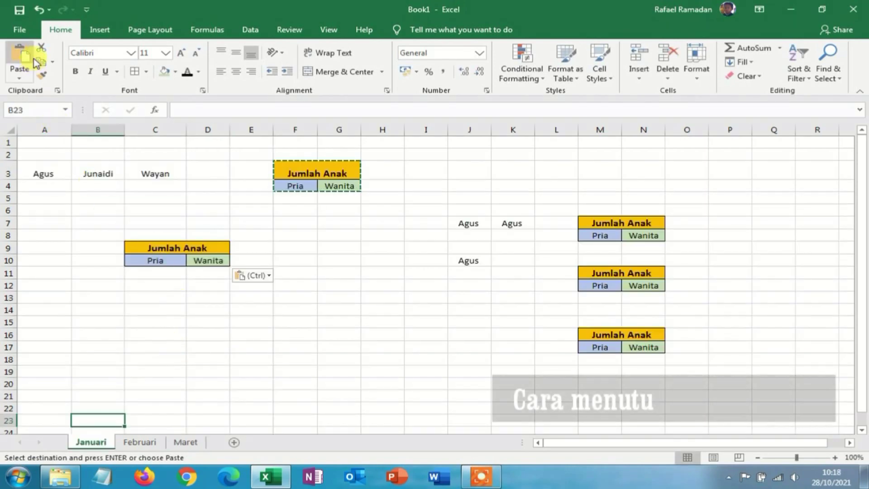
Close the Book1 workbook without saving its changes, and exit Excel.
key("Escape")
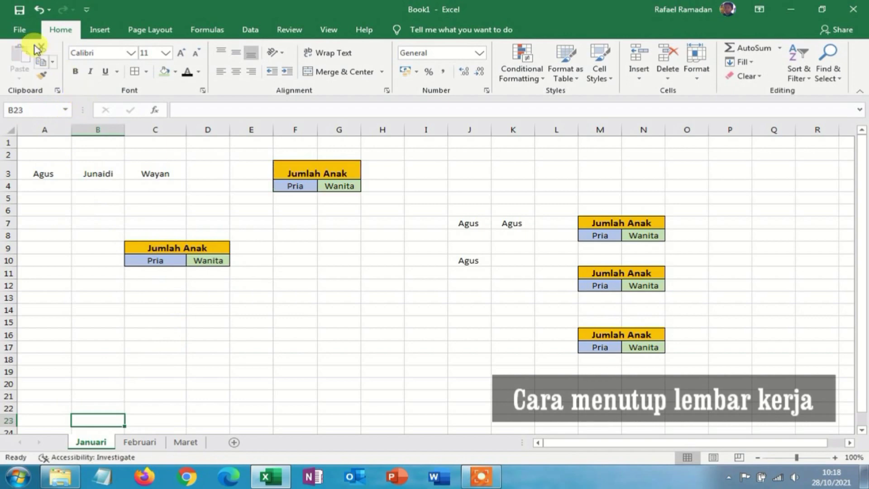
left_click(20, 29)
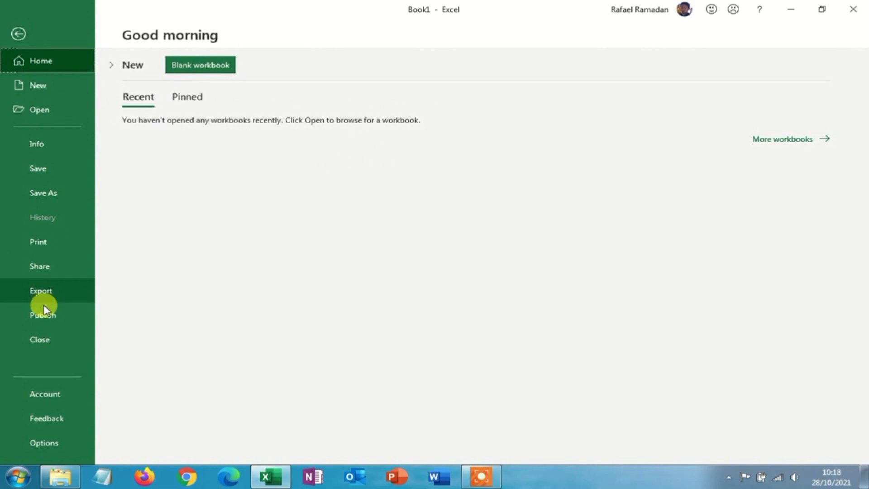
key("Escape")
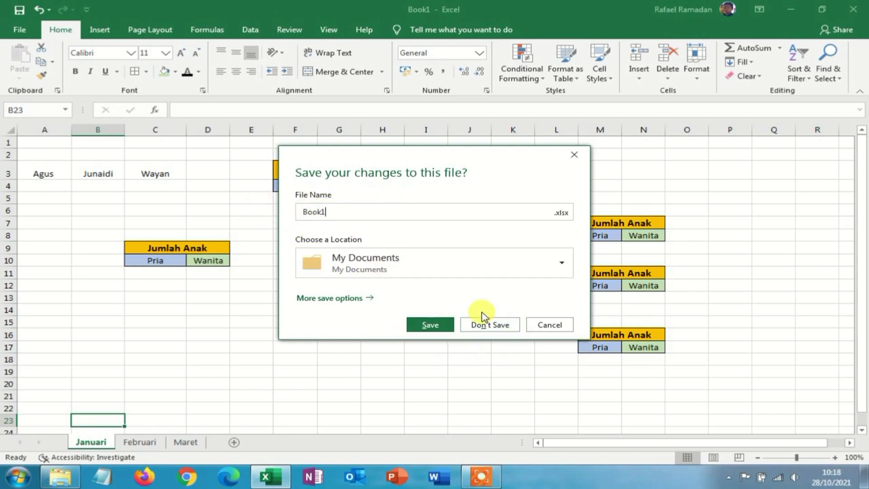
left_click(492, 327)
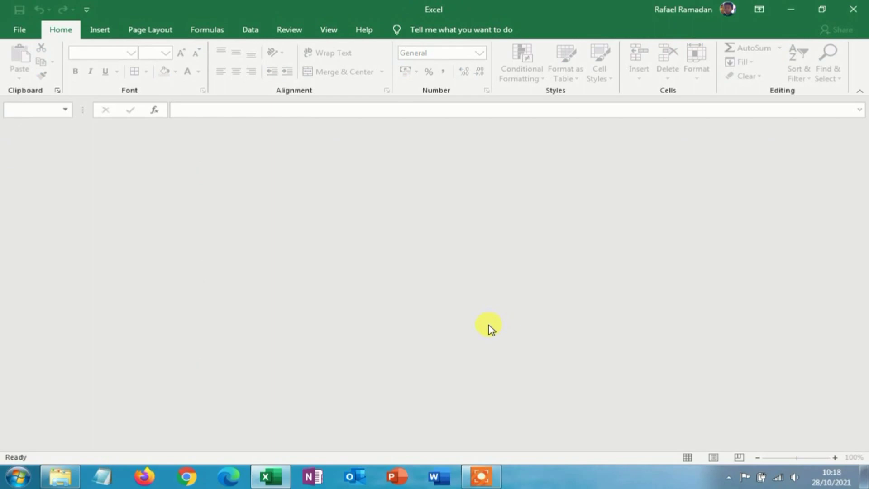
left_click(849, 9)
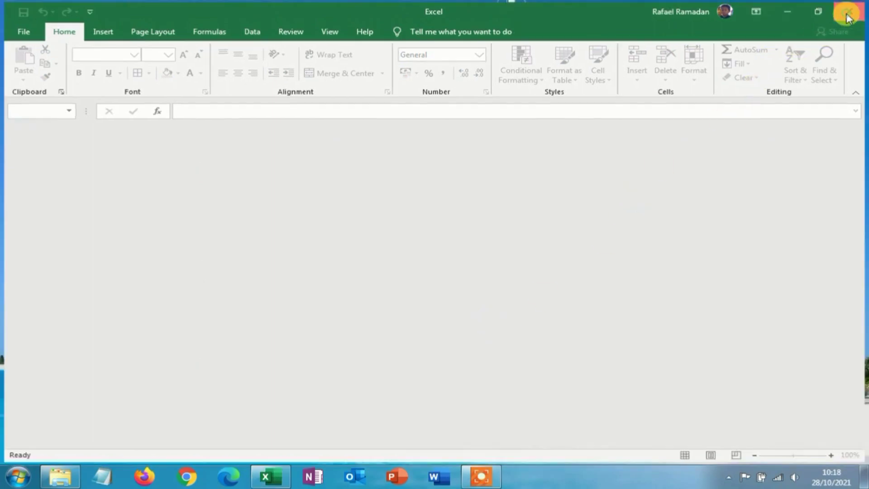